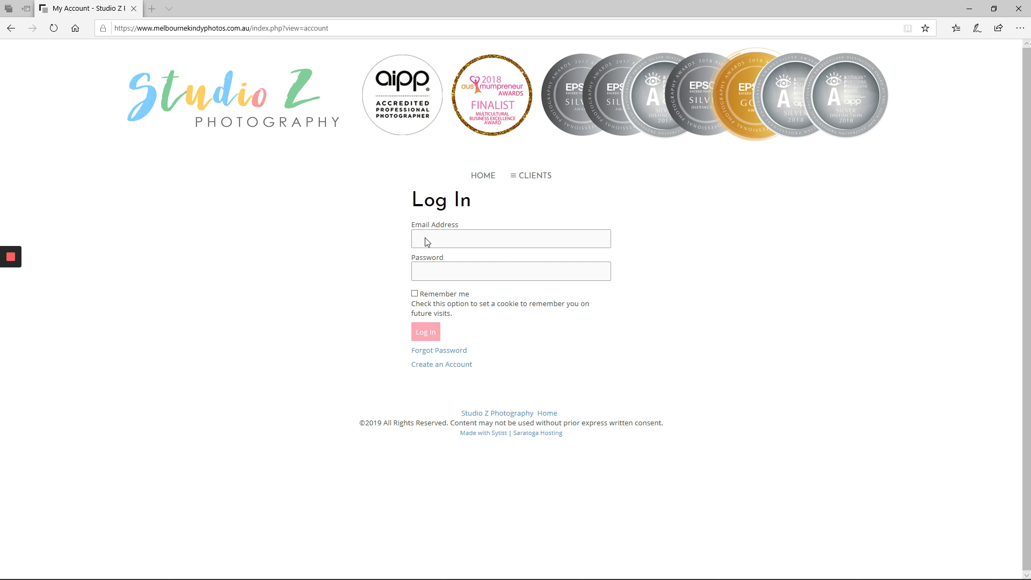
Step: Log in with the saved account e-mail and the account password, retyping it once
left_click(463, 241)
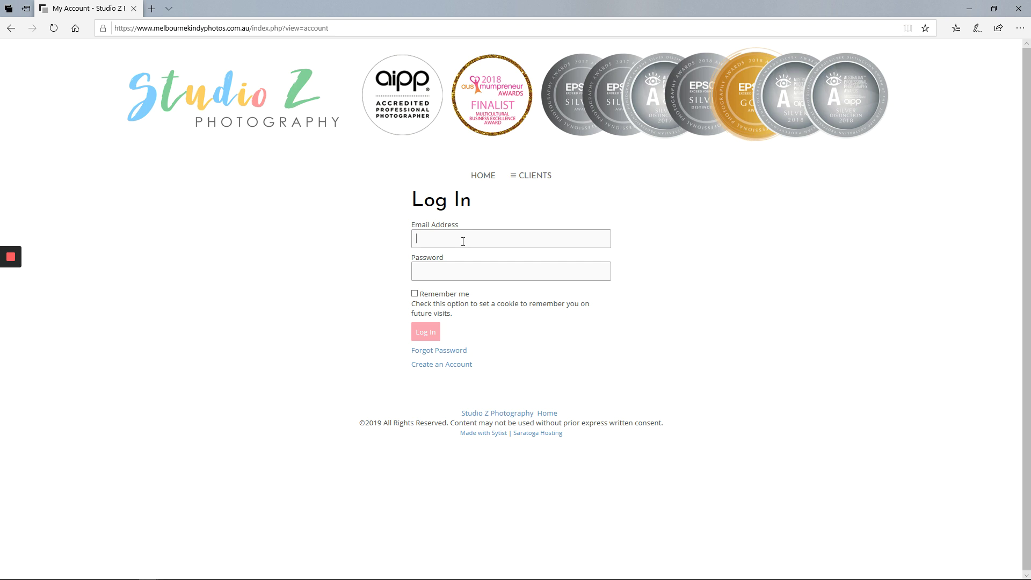
key("ctrl+v")
left_click(480, 270)
type("•••••••••••••")
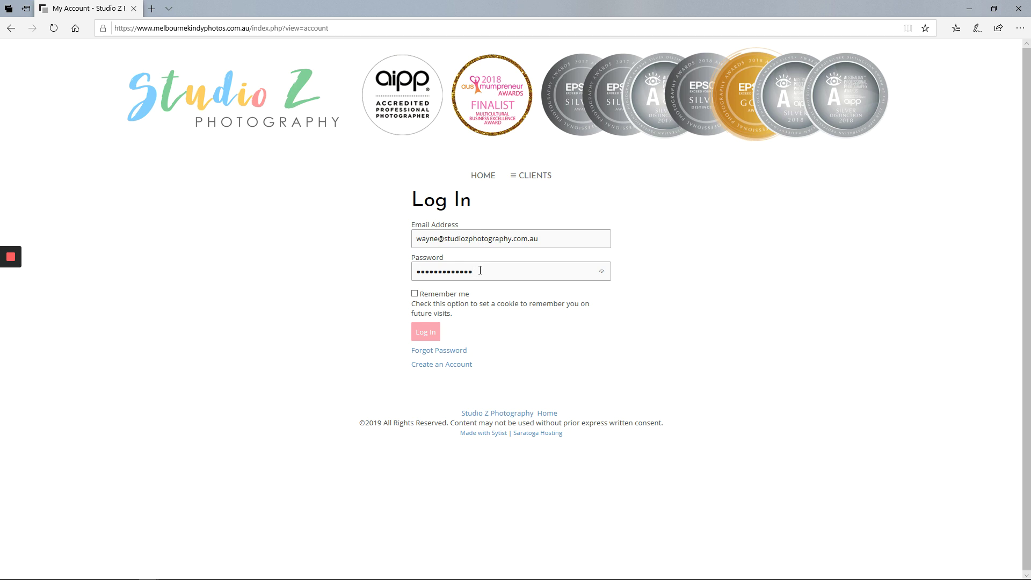
key("BackSpace")
key("BackSpace")
key("BackSpace")
key("BackSpace")
key("BackSpace")
key("BackSpace")
key("BackSpace")
key("BackSpace")
key("BackSpace")
key("BackSpace")
key("BackSpace")
key("BackSpace")
key("BackSpace")
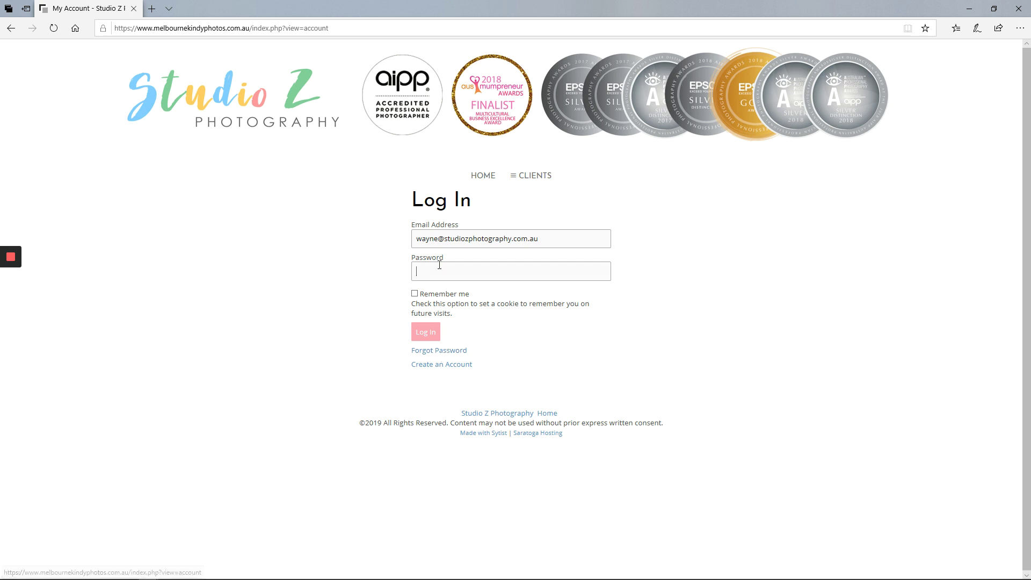
type("••••••")
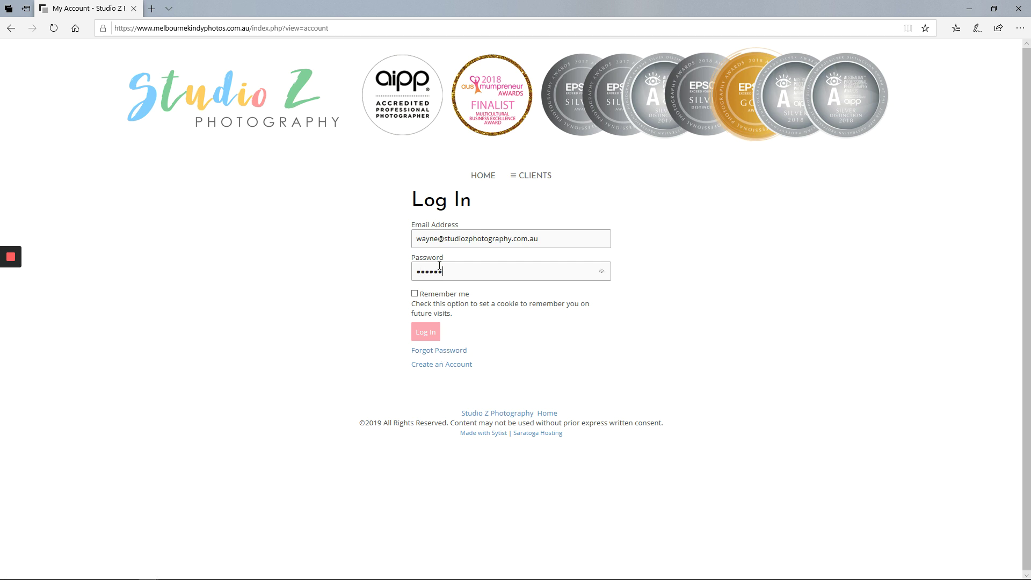
type("•••••••")
key("Return")
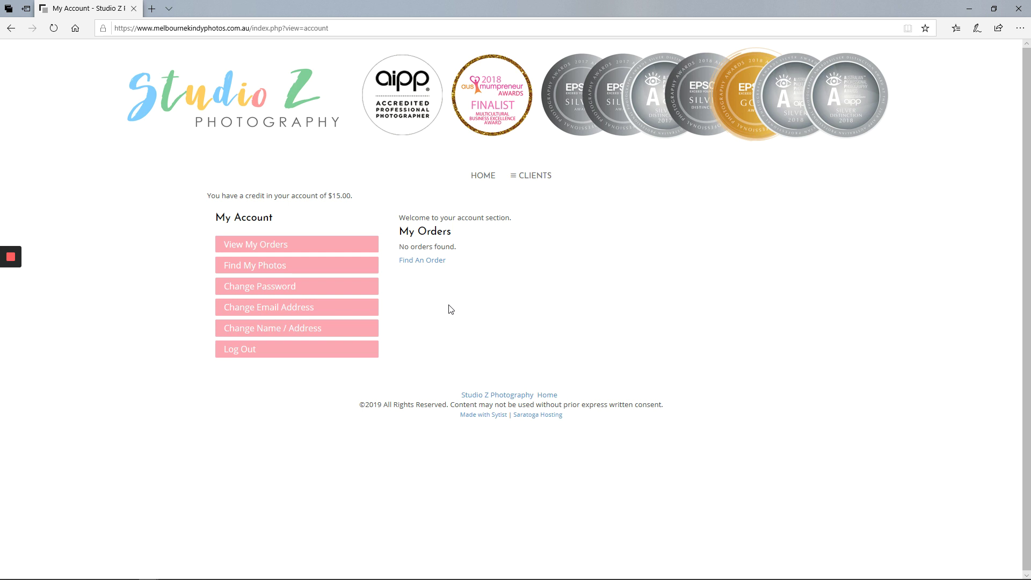
Step: Enter the gallery code under Find My Photos, fixing a typo, and submit it
left_click(265, 273)
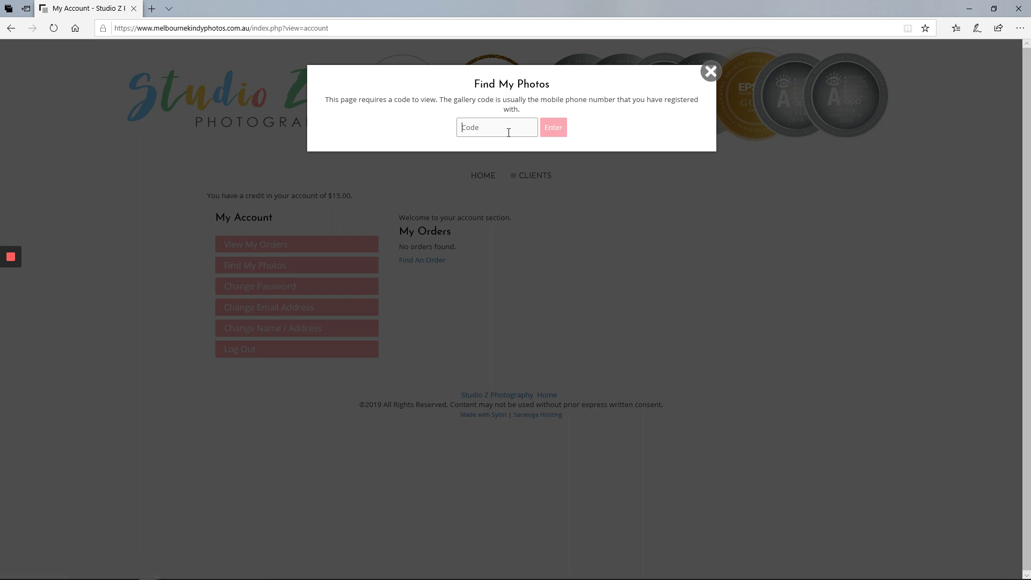
left_click(553, 127)
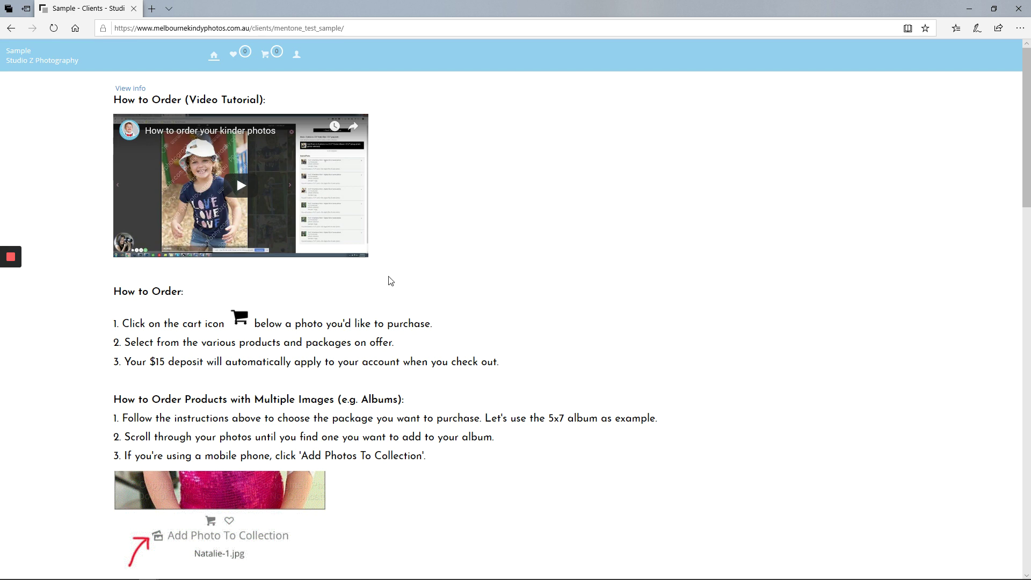
Step: Scroll past the How to Order instructions to the PROOF photo grid showing Sample-20.jpg
scroll(374, 318, "down", 3)
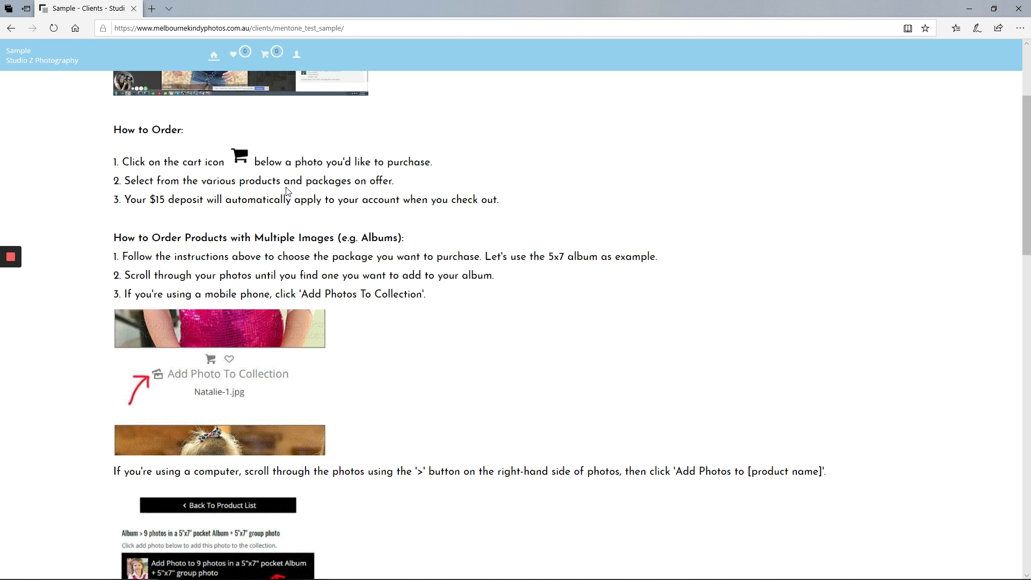
scroll(448, 366, "down", 5)
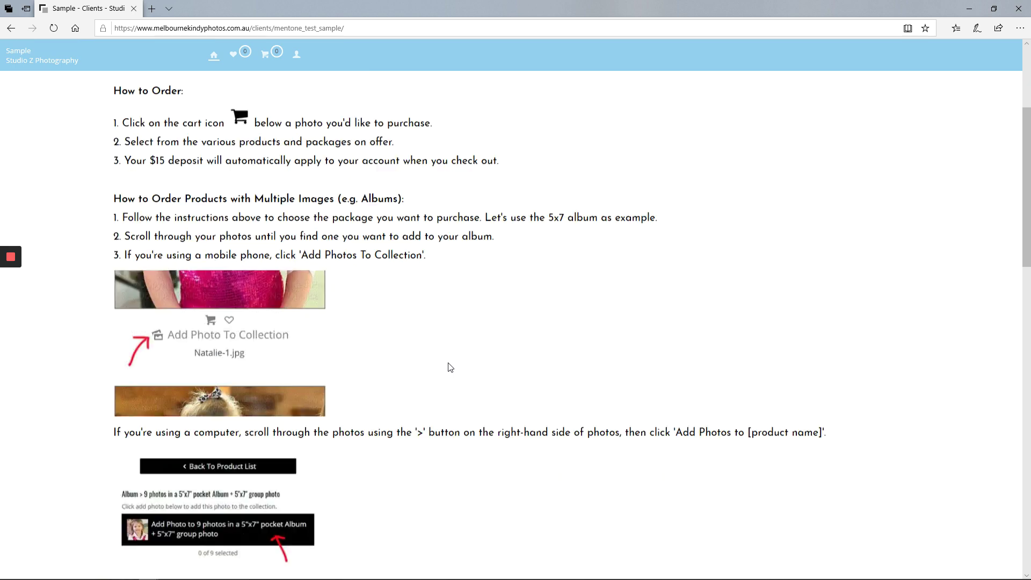
scroll(449, 363, "down", 6)
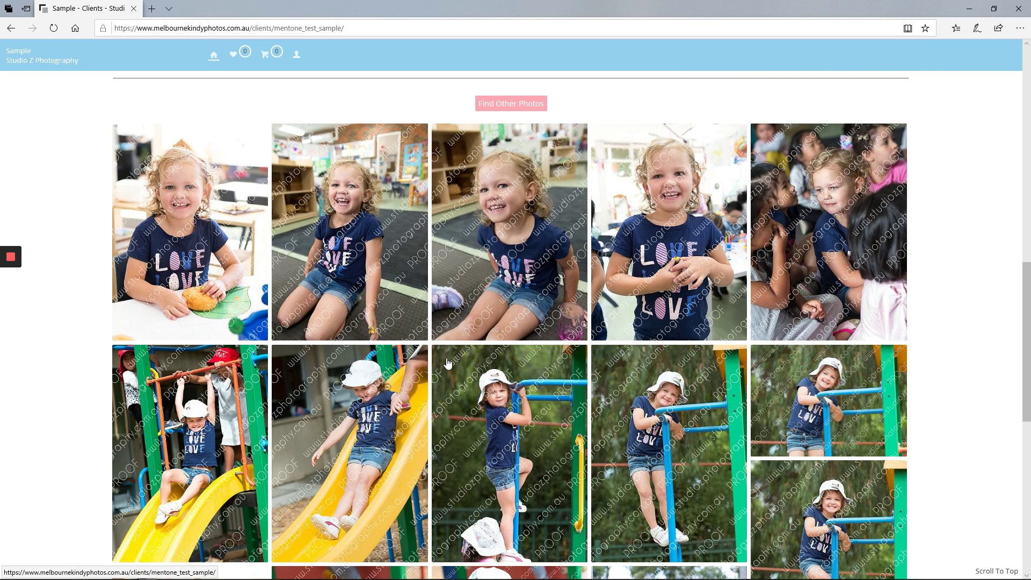
scroll(445, 364, "down", 5)
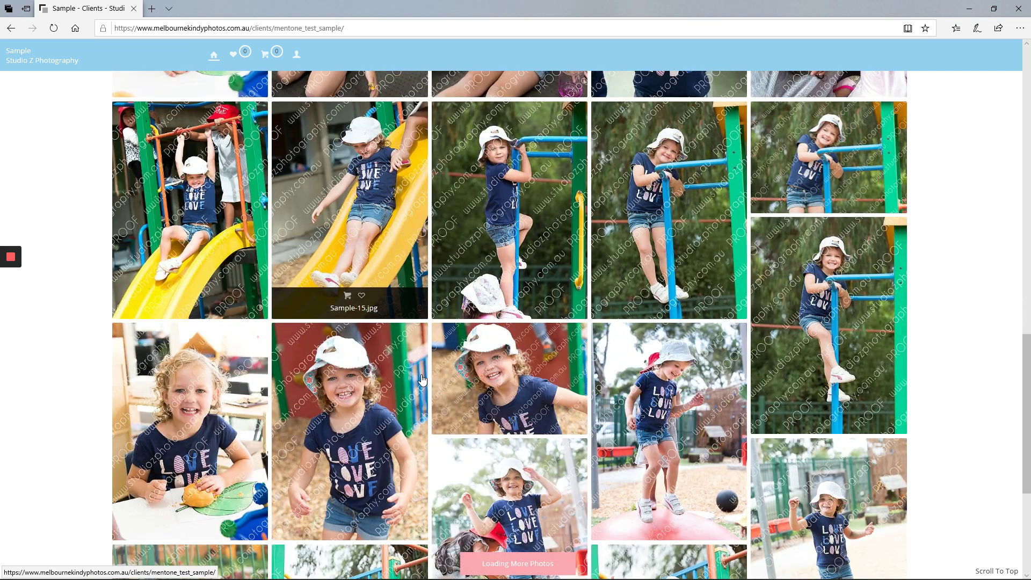
scroll(422, 380, "down", 7)
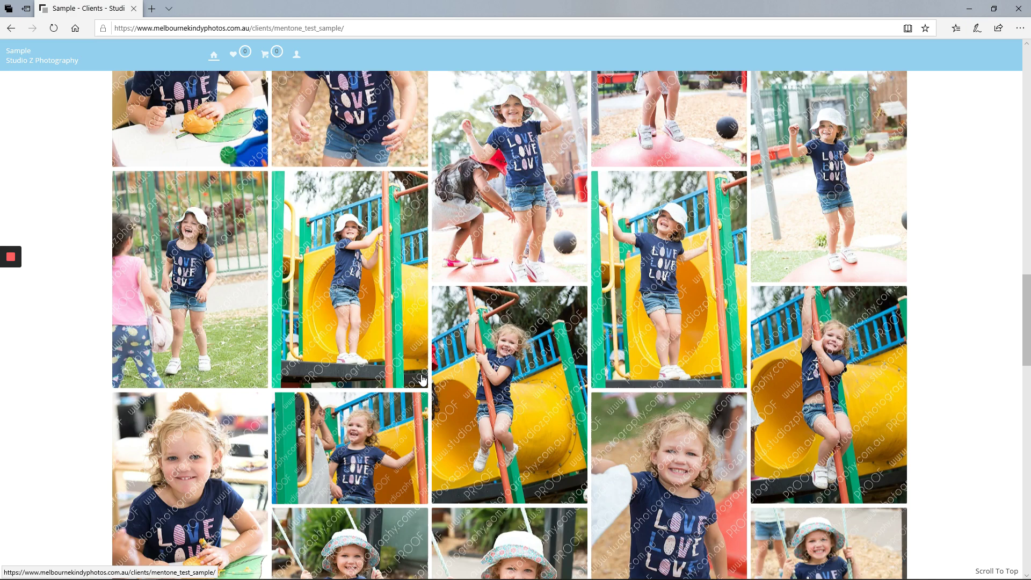
scroll(423, 379, "down", 3)
scroll(424, 343, "up", 8)
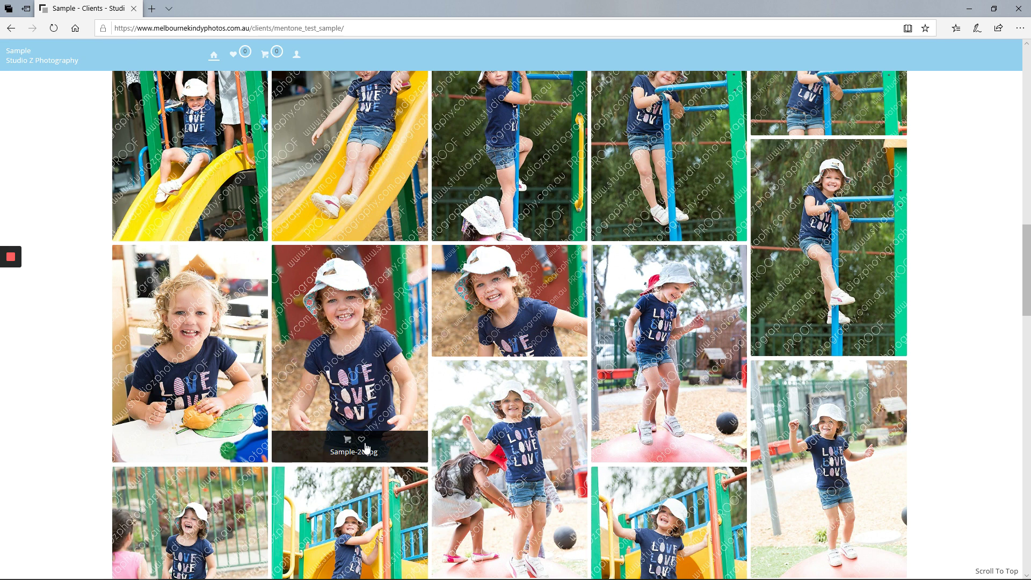
Step: Open Sample-20.jpg, check the 8x8 Deluxe Album details, then return to the product list
left_click(346, 440)
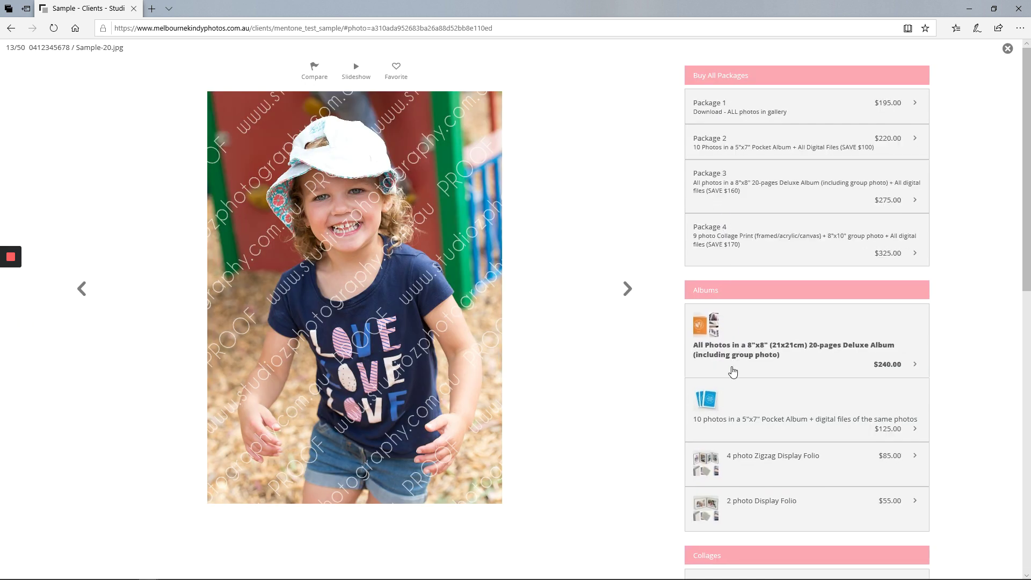
scroll(733, 371, "down", 7)
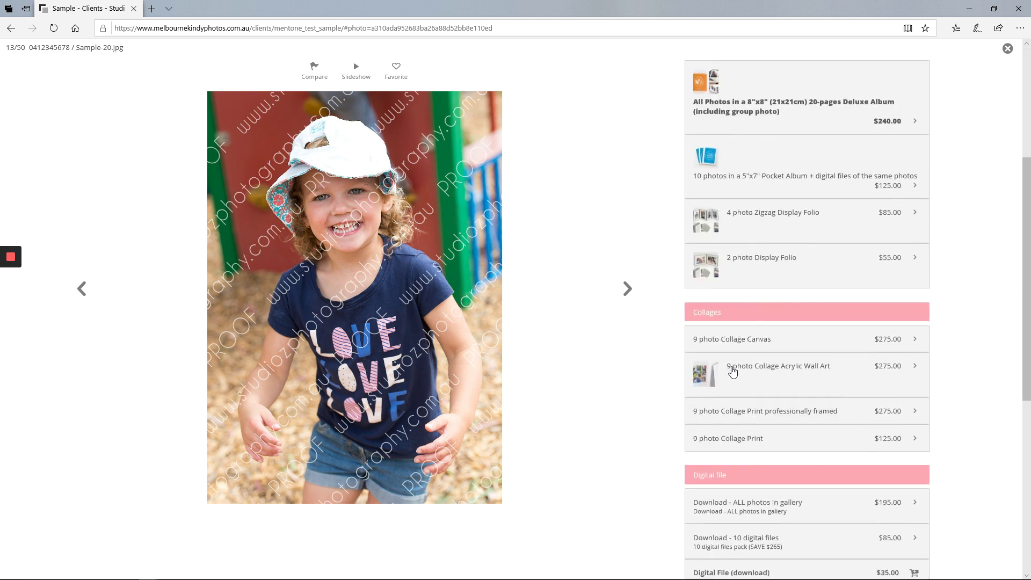
scroll(733, 372, "up", 5)
scroll(732, 372, "up", 2)
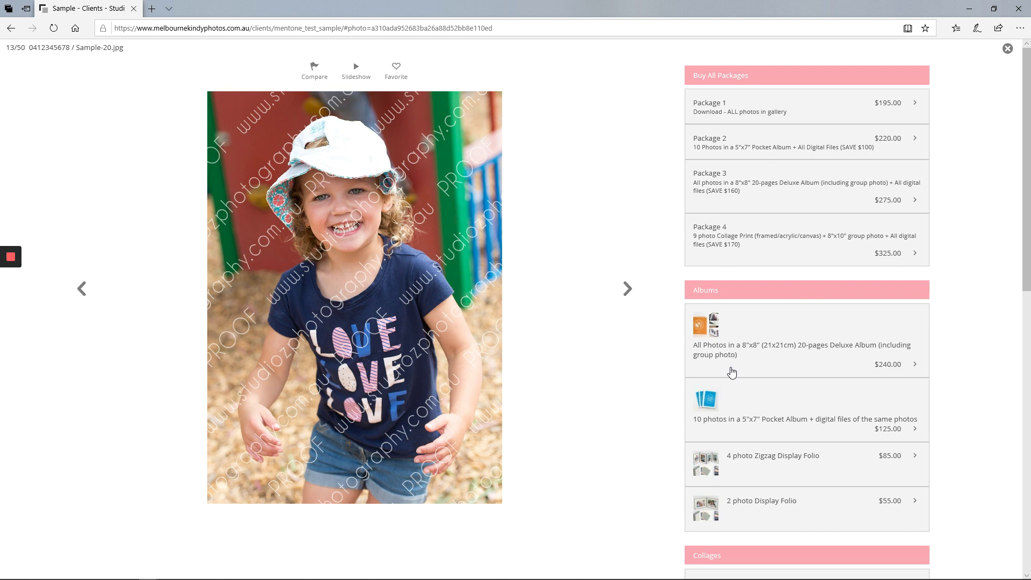
left_click(730, 351)
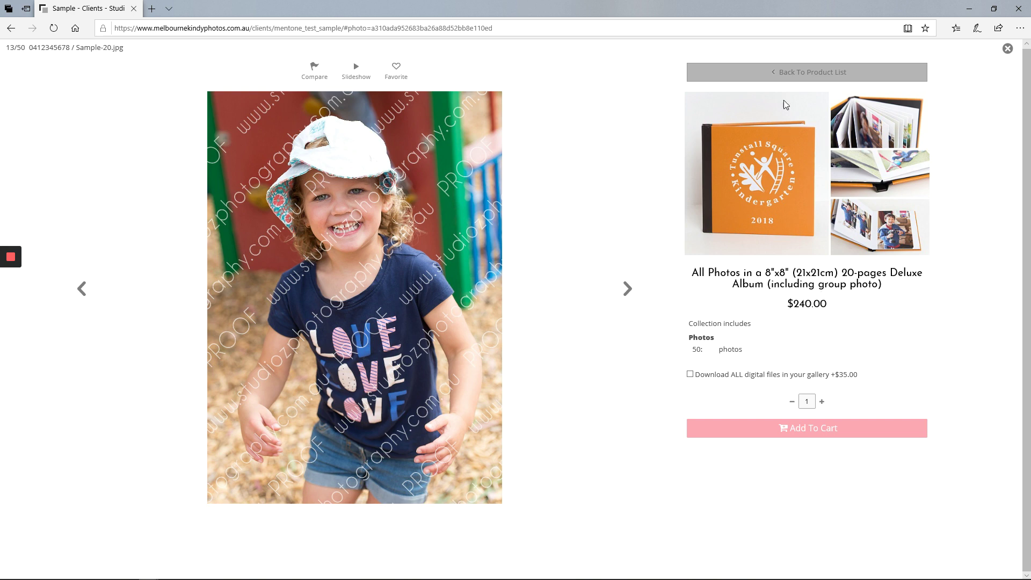
left_click(838, 75)
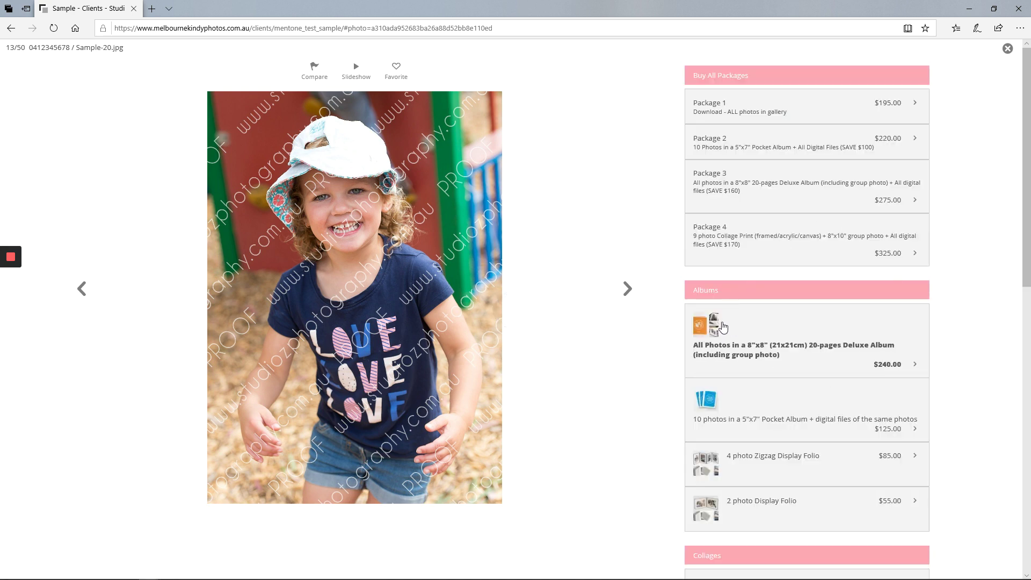
scroll(726, 330, "down", 3)
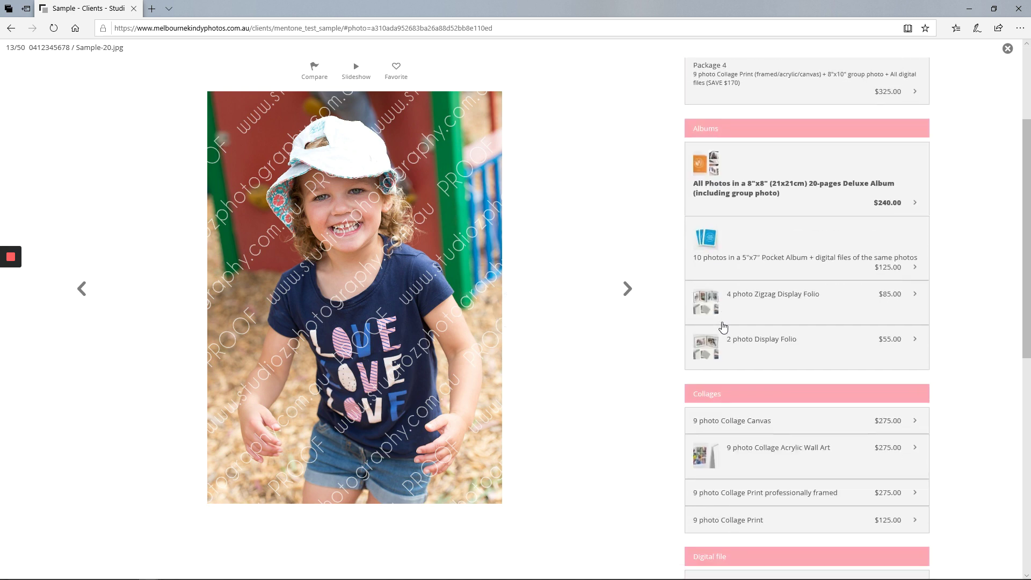
Step: Add the $125.00 10-photo 5"x7" Pocket Album to the cart
left_click(736, 264)
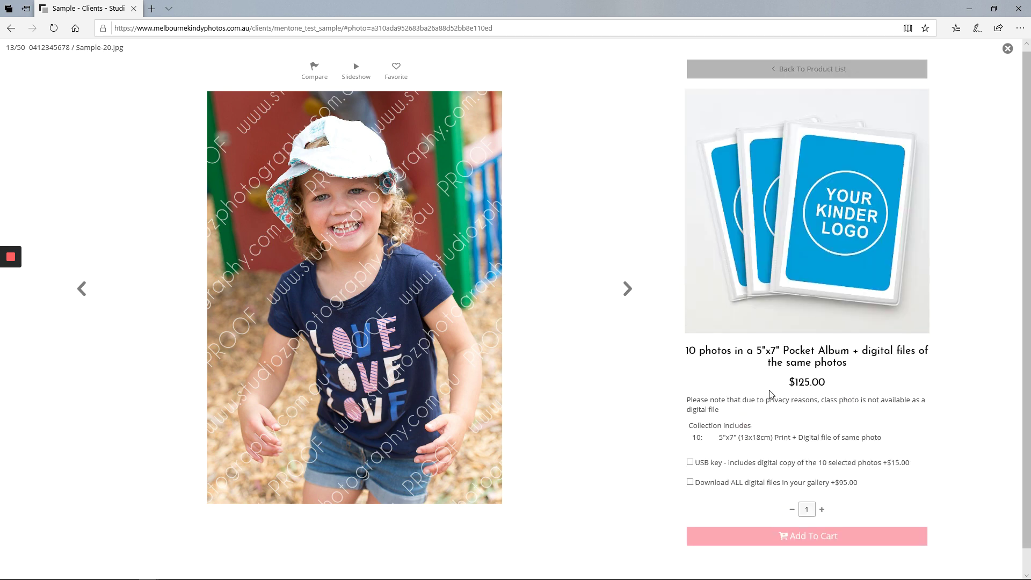
scroll(771, 398, "down", 1)
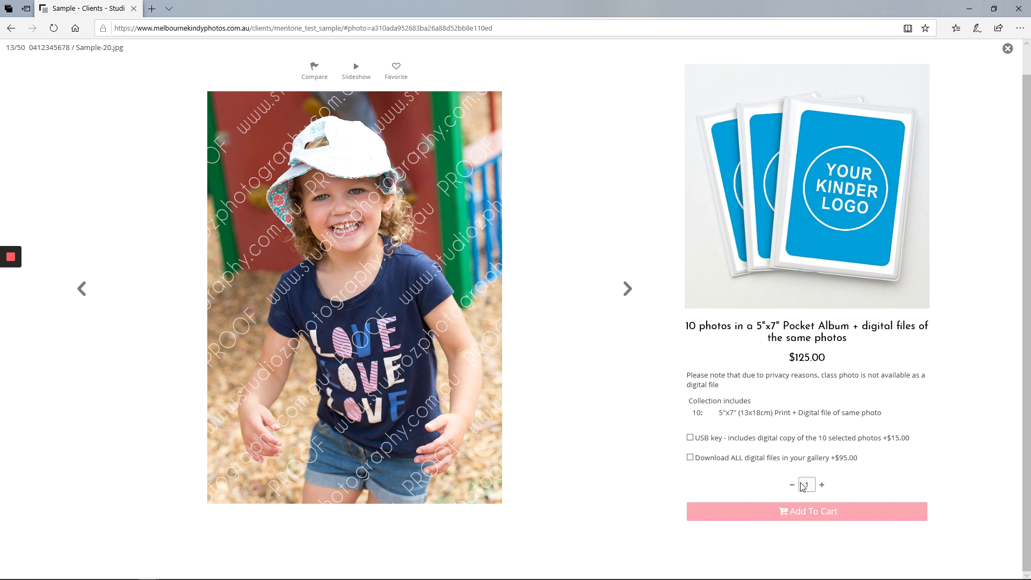
left_click(776, 513)
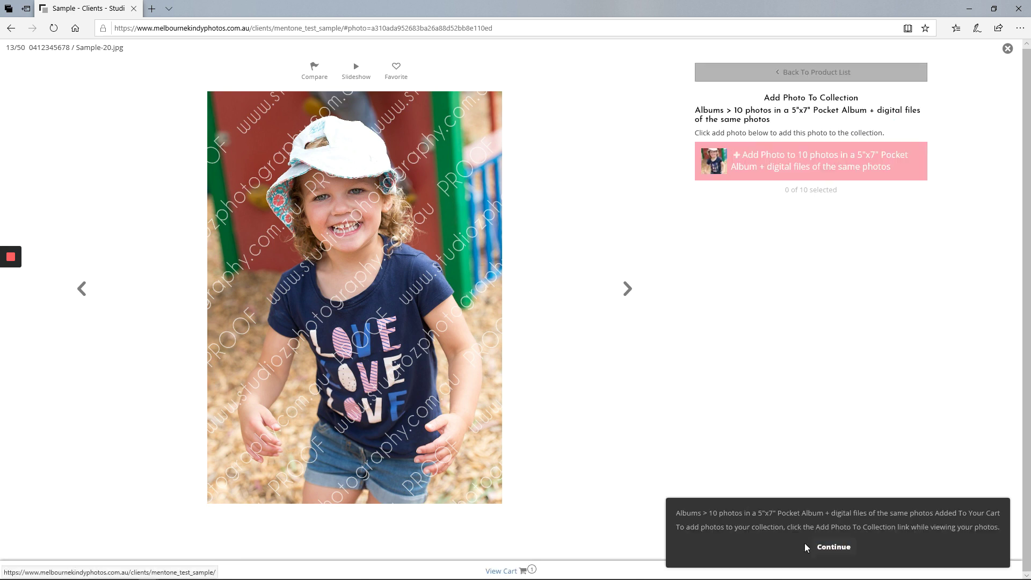
Step: Dismiss the cart notice and add Sample-20, Sample-23, Sample-24 and Sample-25 to the album
left_click(850, 547)
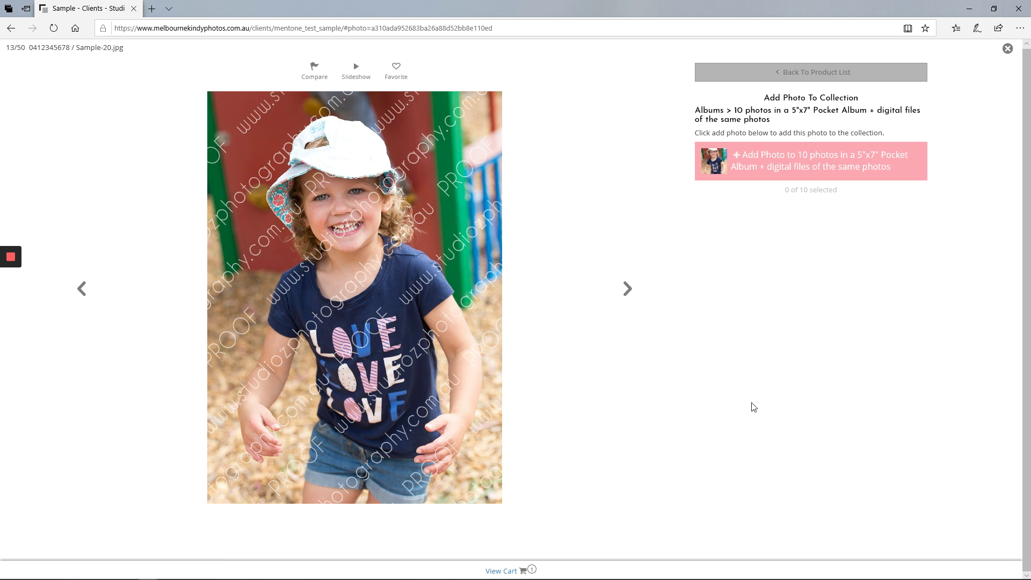
left_click(782, 166)
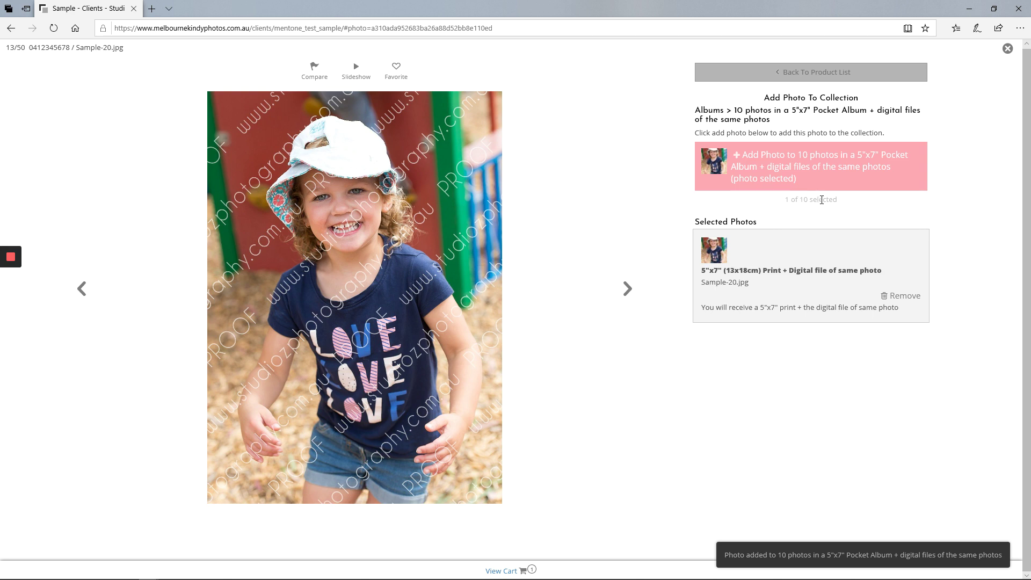
left_click(627, 289)
left_click(627, 290)
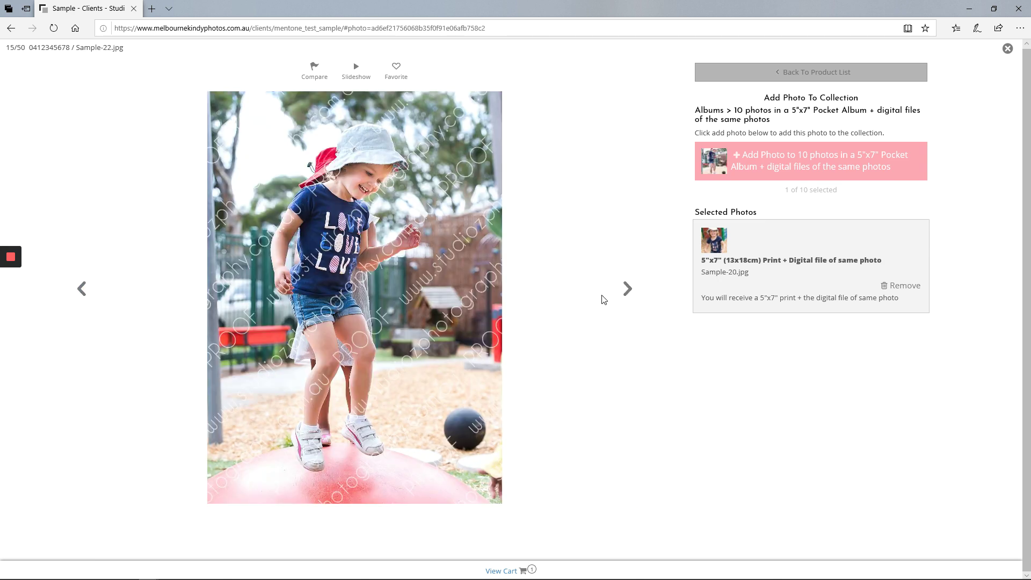
left_click(627, 289)
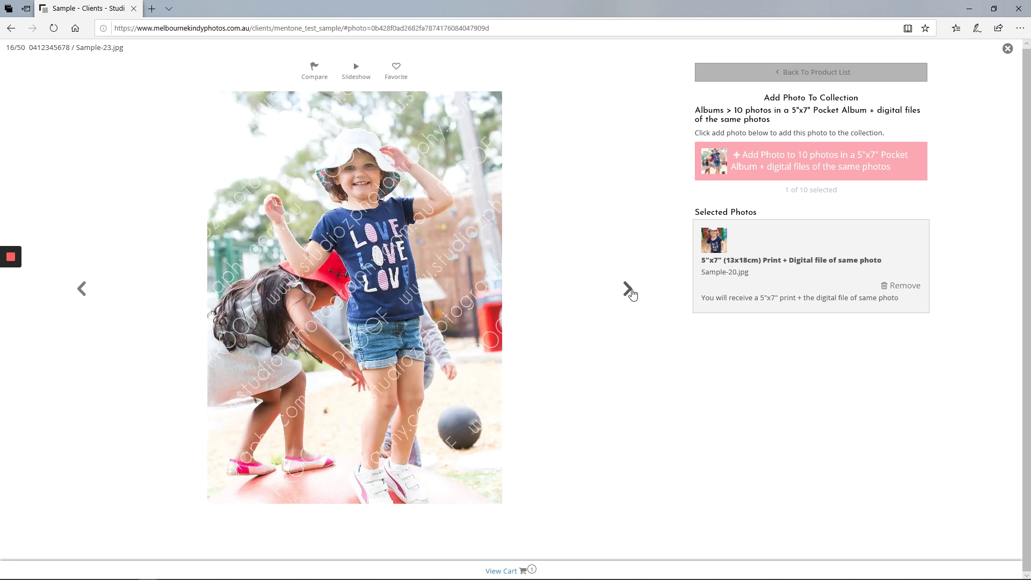
left_click(778, 168)
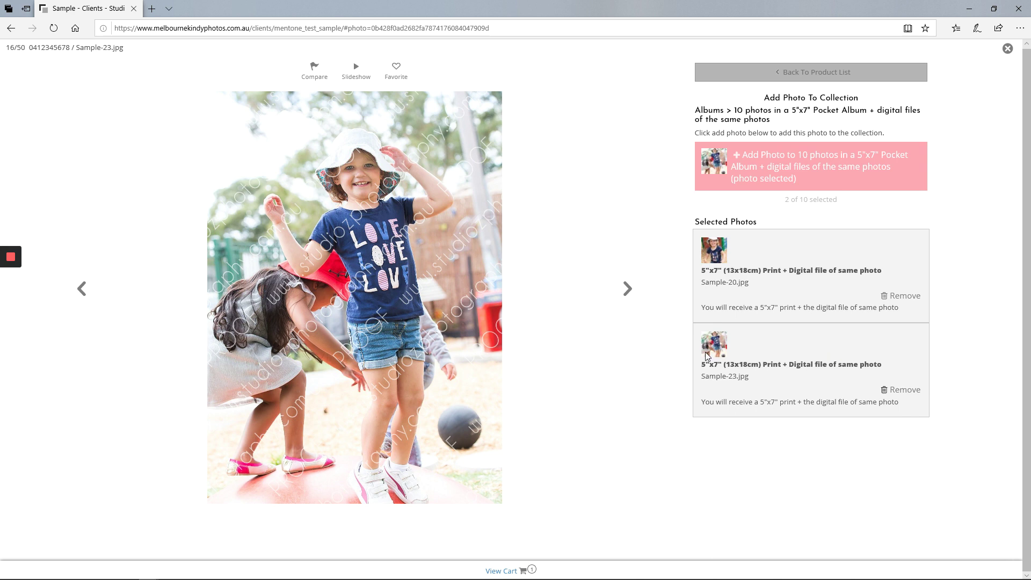
left_click(627, 289)
left_click(796, 169)
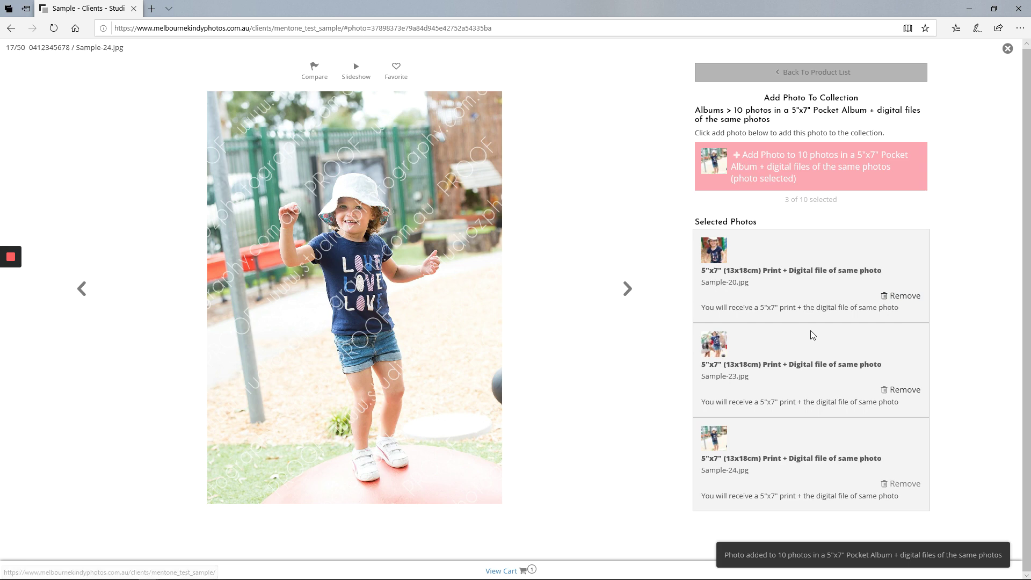
left_click(626, 288)
left_click(759, 166)
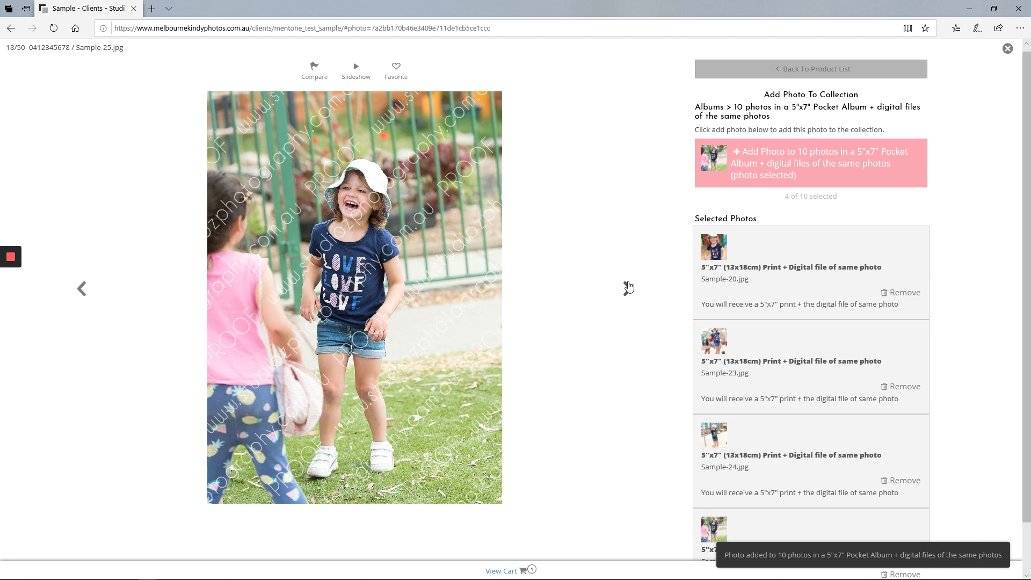
Step: Add Sample-26 and Sample-27 to the pocket album collection
left_click(628, 291)
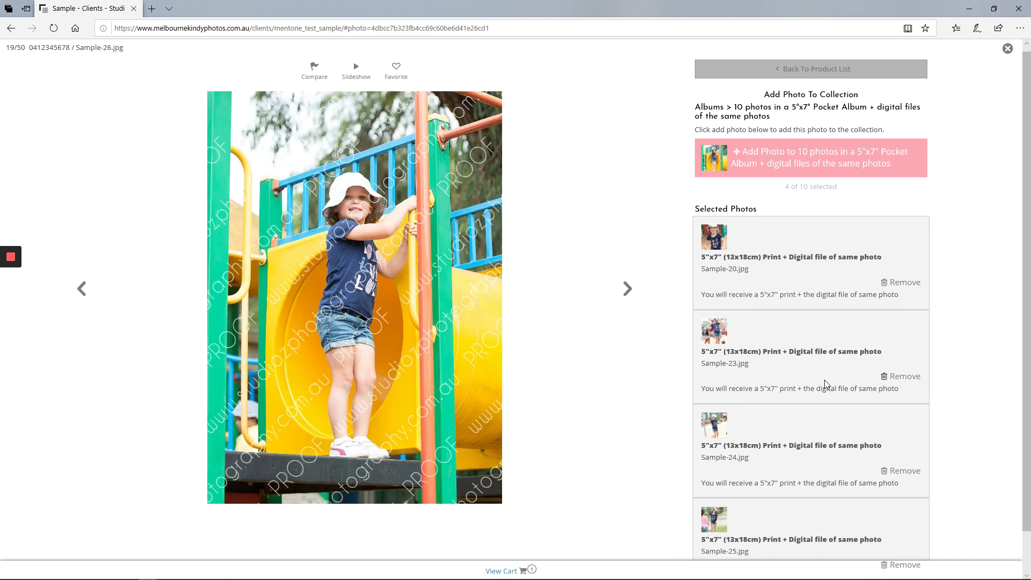
scroll(820, 381, "down", 1)
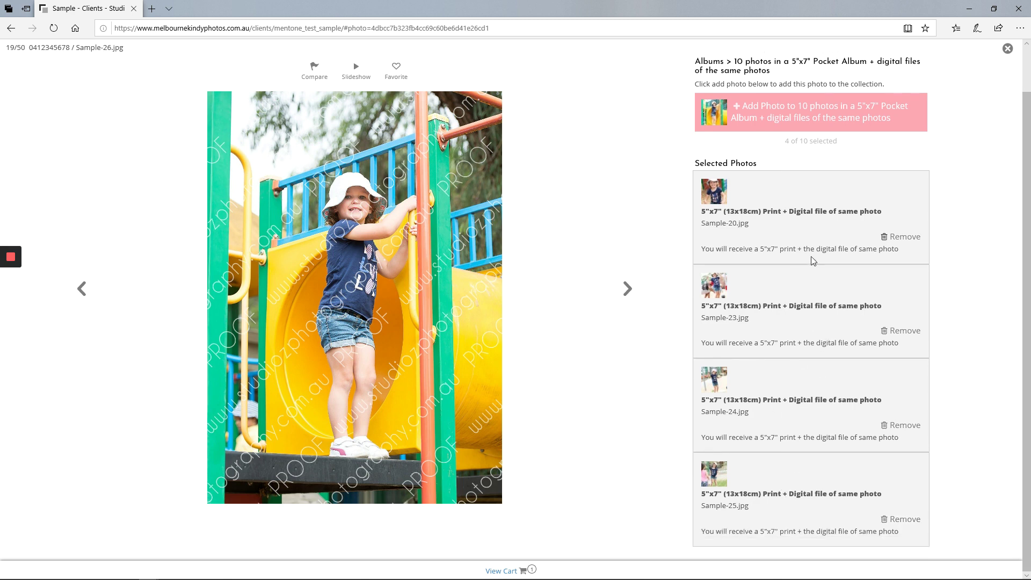
left_click(757, 111)
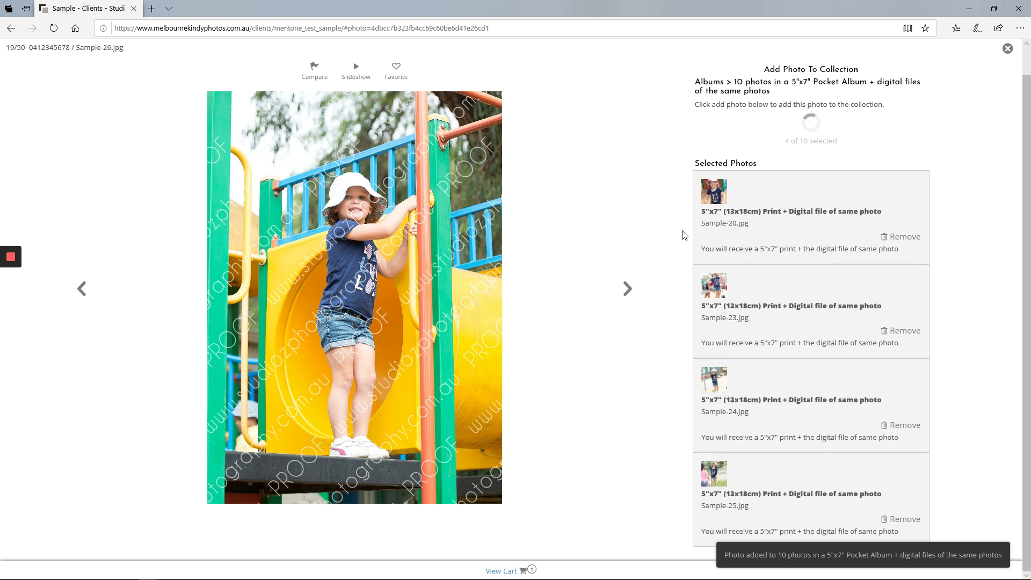
left_click(627, 290)
left_click(756, 162)
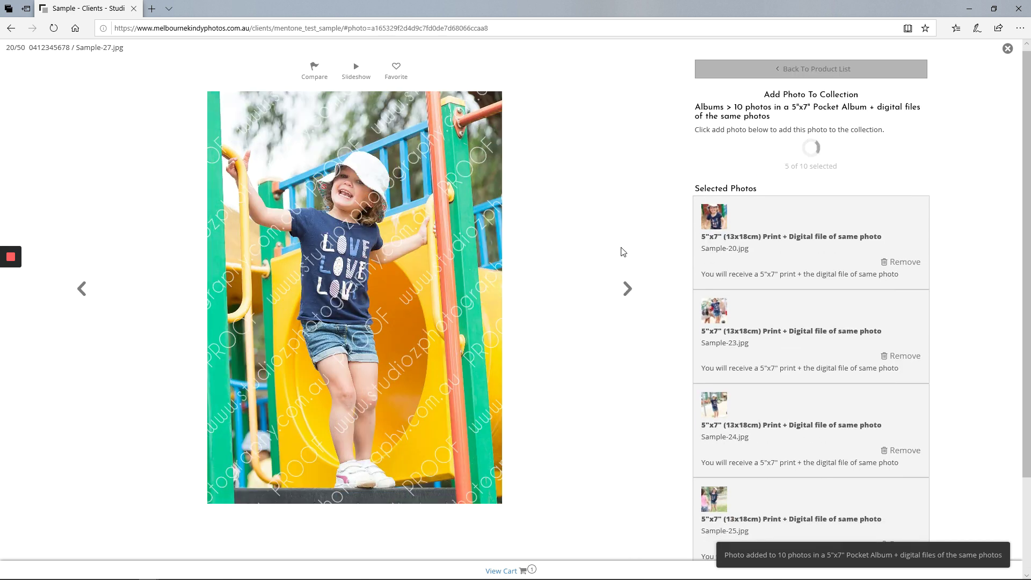
left_click(627, 293)
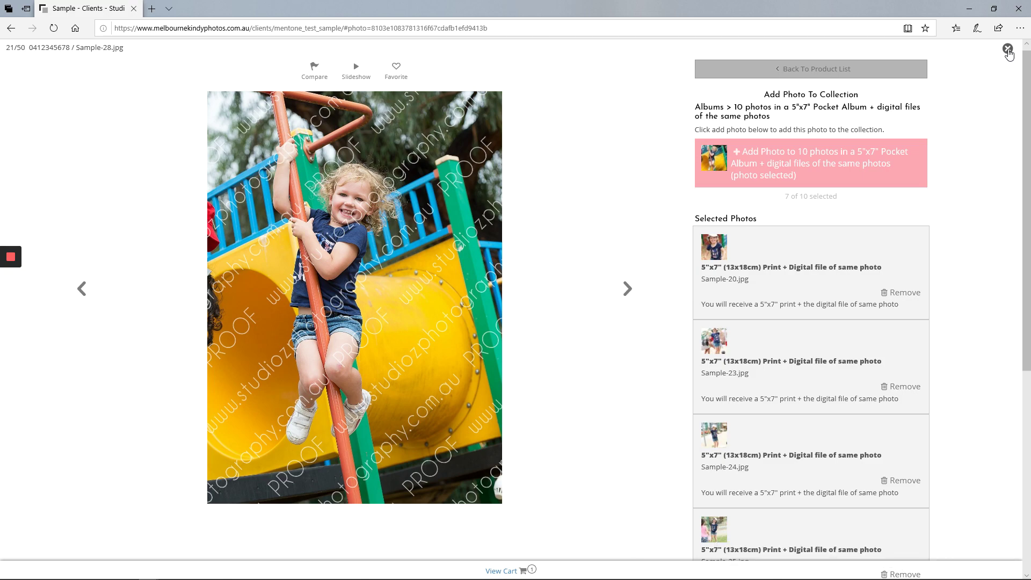
Step: From the gallery, open Sample-40 and add Sample-40 and Sample-41, reaching Sample-42
left_click(1009, 50)
scroll(597, 411, "down", 5)
scroll(598, 410, "down", 5)
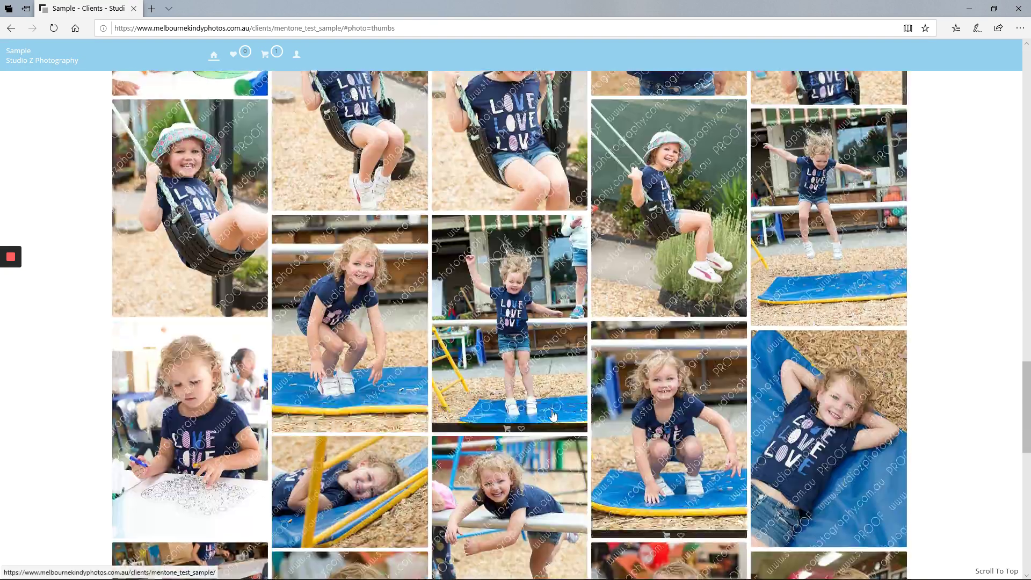
left_click(679, 411)
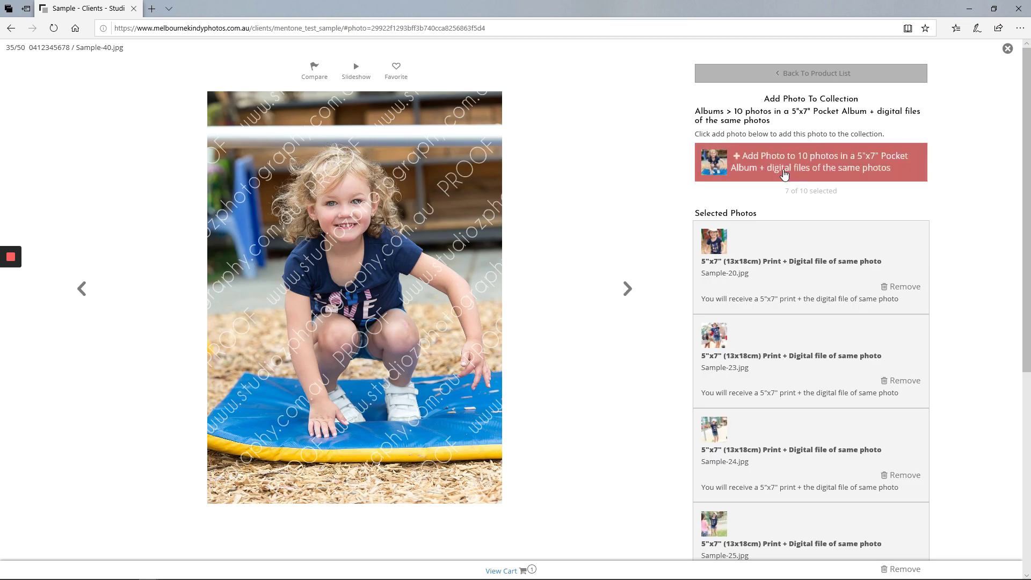
left_click(799, 161)
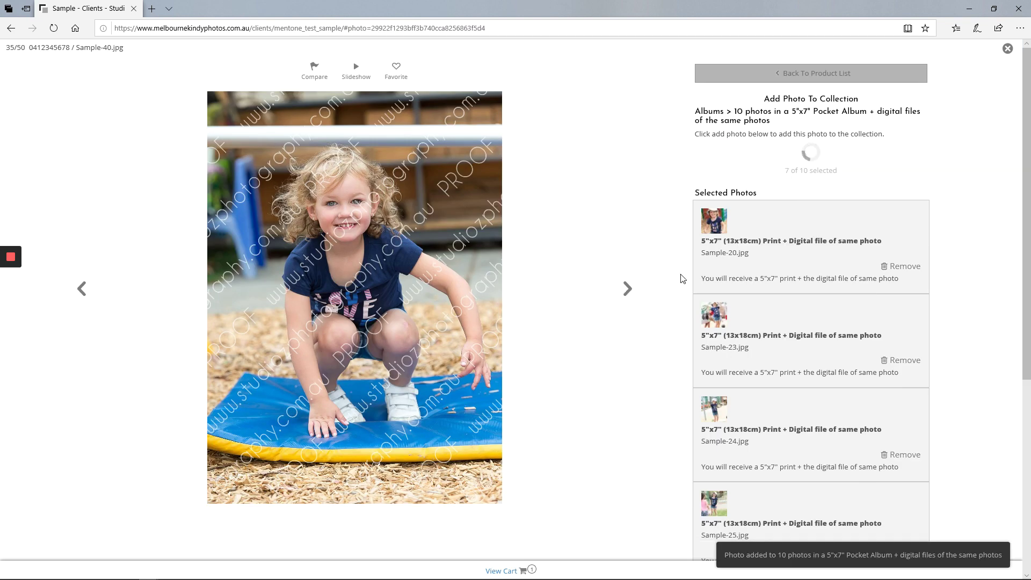
left_click(627, 288)
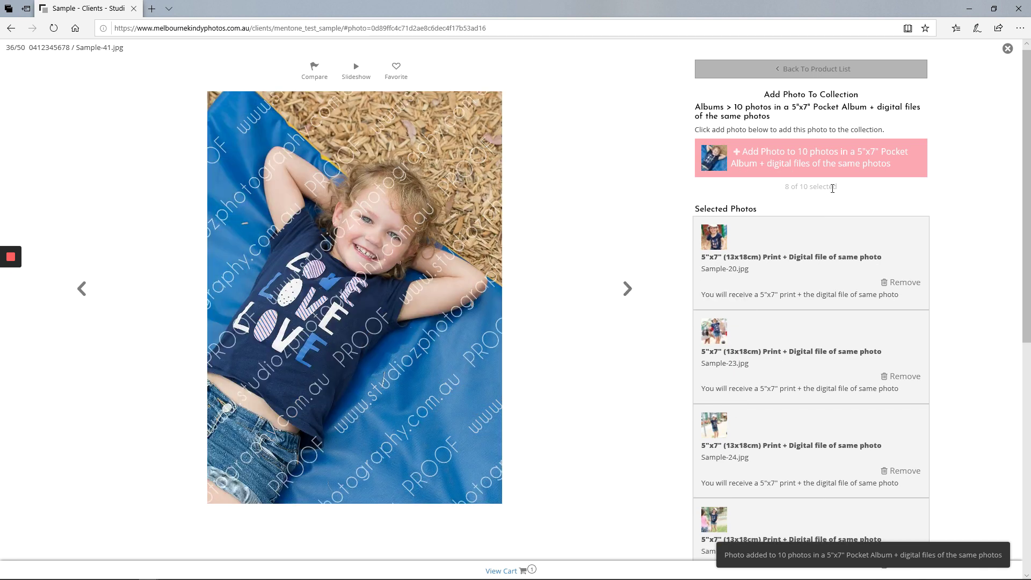
left_click(827, 161)
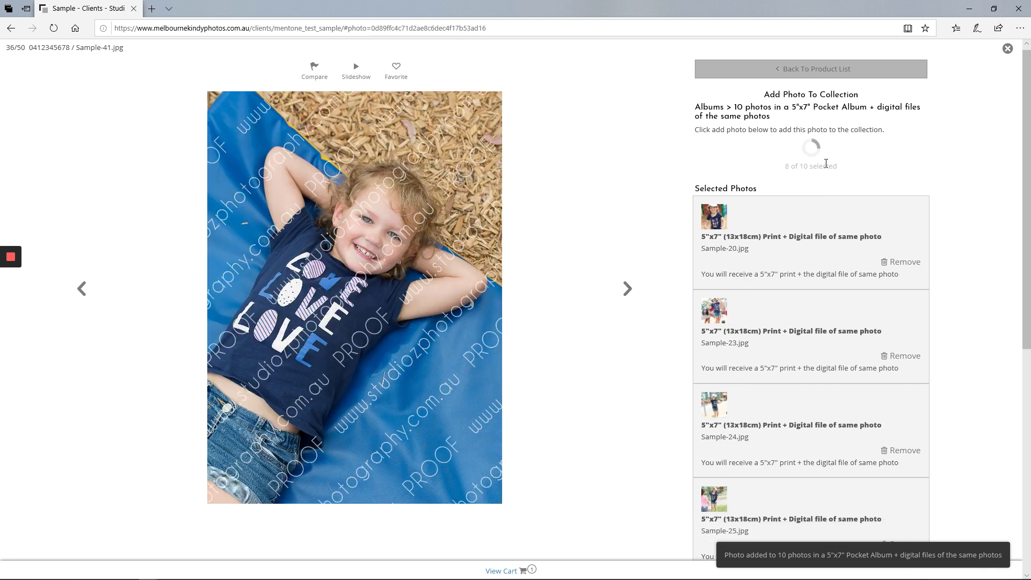
left_click(627, 289)
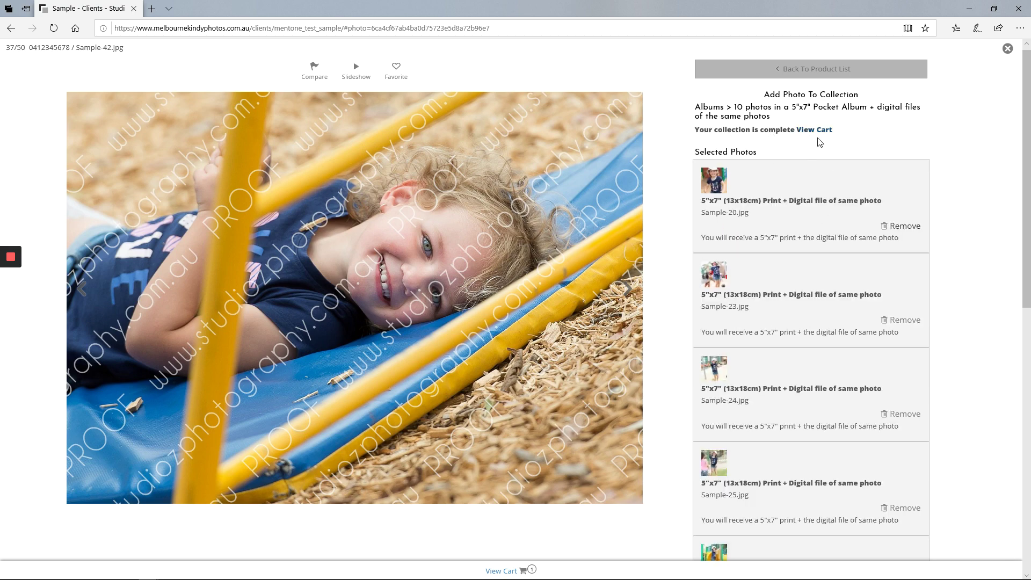
Step: Remove Sample-24 from the selected photos and add Sample-44 in its place
scroll(870, 267, "down", 5)
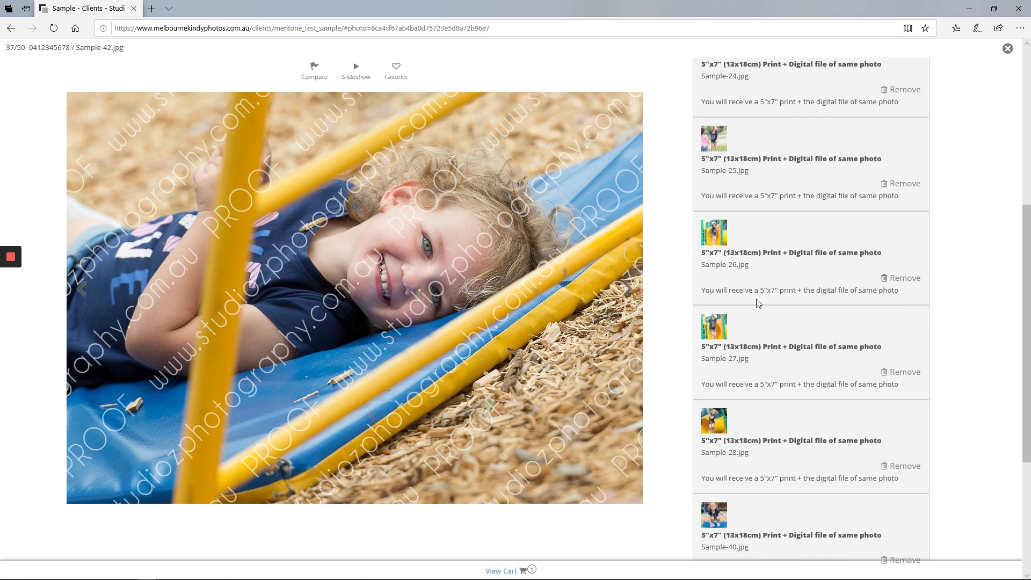
scroll(747, 331, "down", 4)
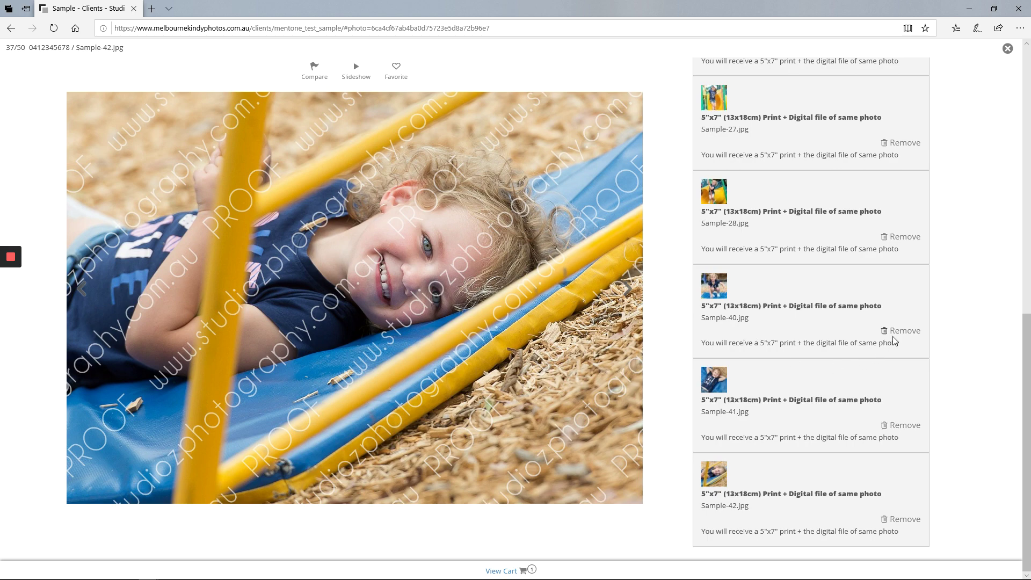
scroll(893, 333, "up", 10)
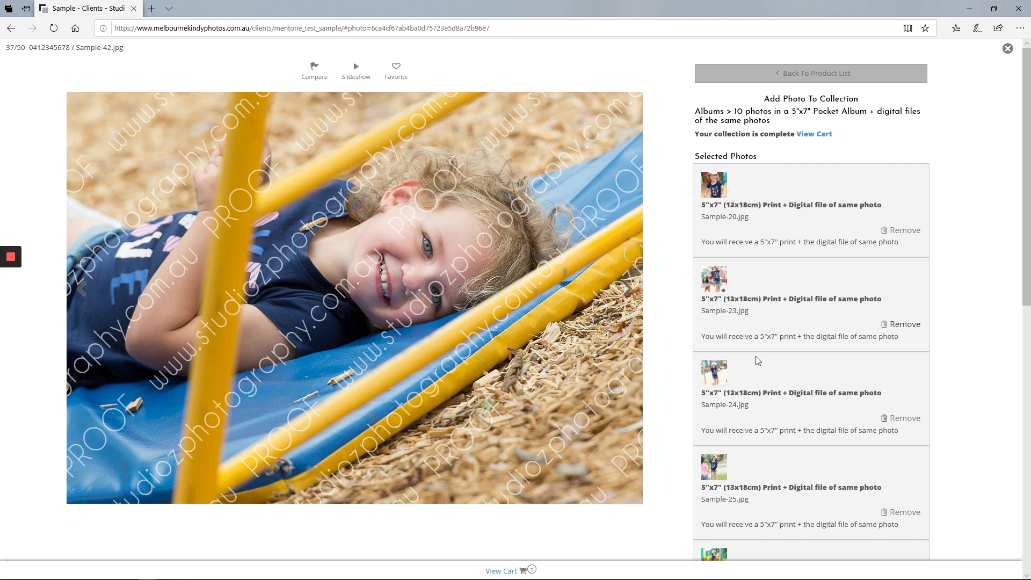
scroll(761, 361, "down", 2)
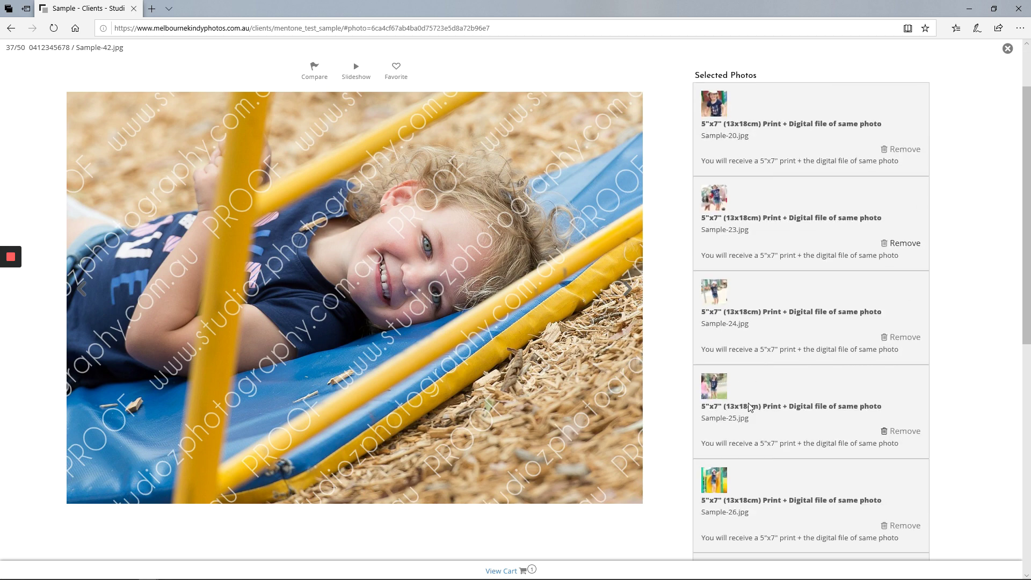
left_click(903, 337)
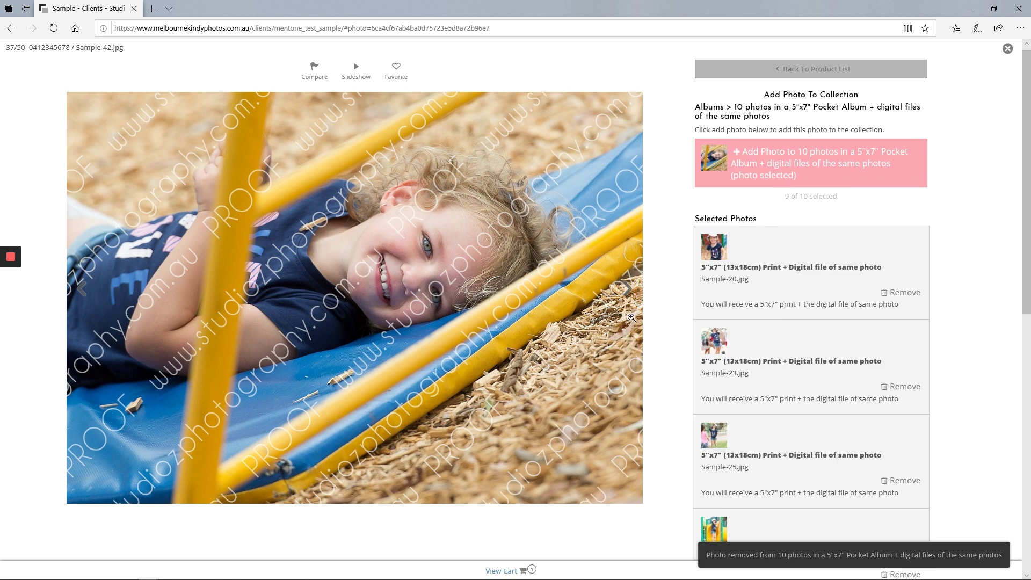
left_click(627, 288)
left_click(627, 289)
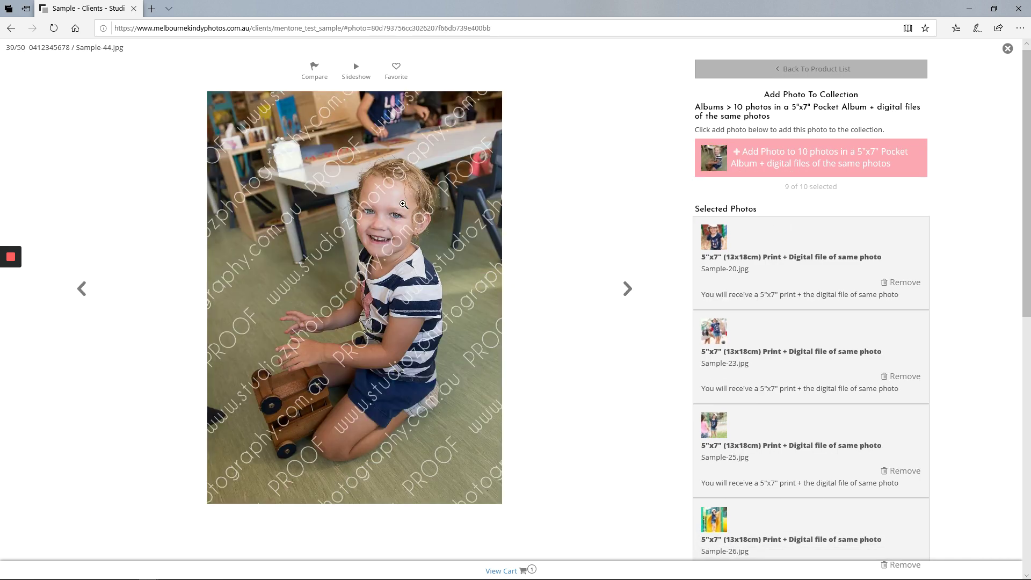
left_click(837, 164)
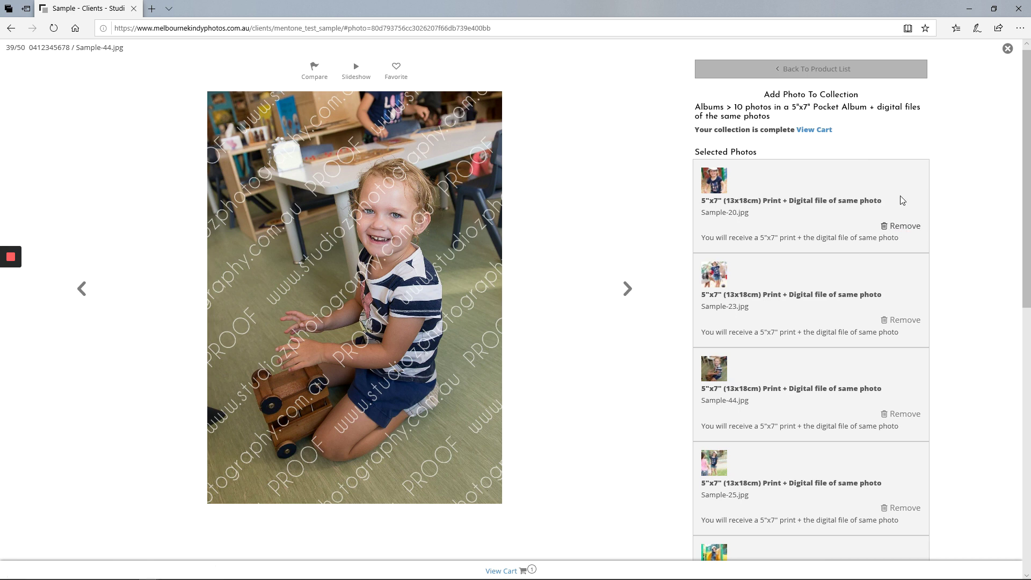
Step: Open Sample-48 from the gallery and scroll its product list down to the priced Prints
left_click(1007, 48)
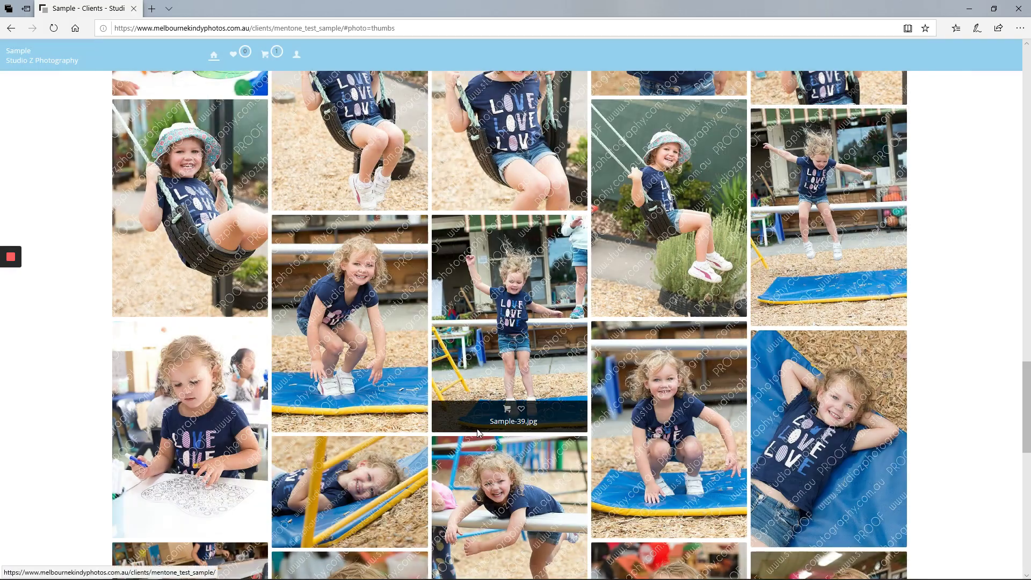
scroll(514, 321, "down", 5)
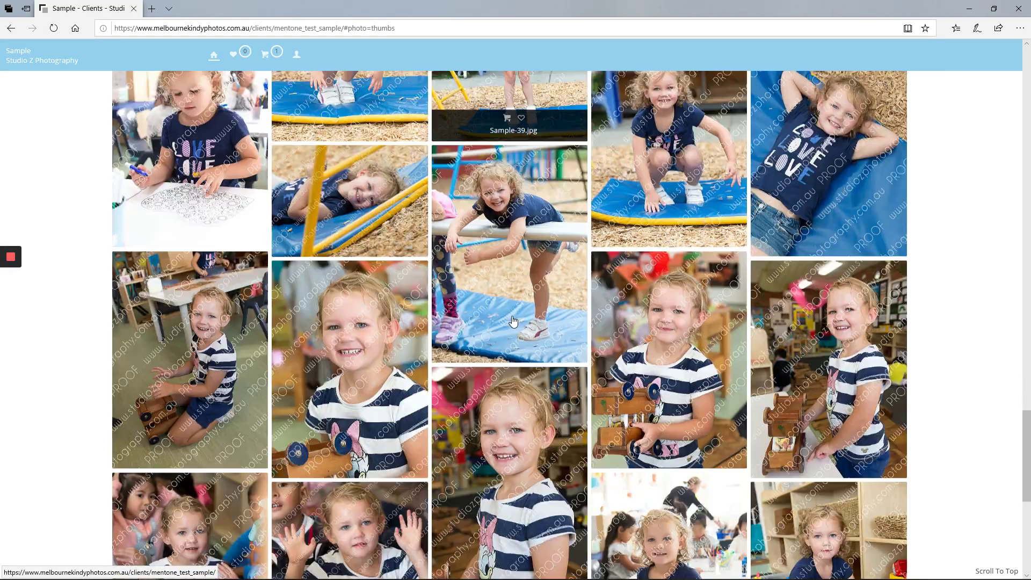
scroll(514, 321, "down", 2)
mouse_move(514, 322)
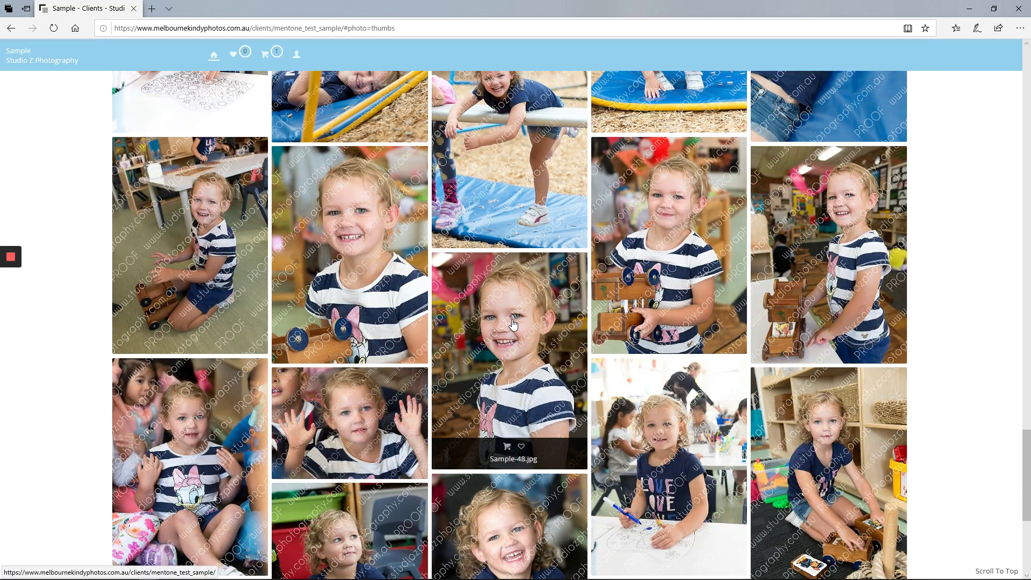
left_click(508, 453)
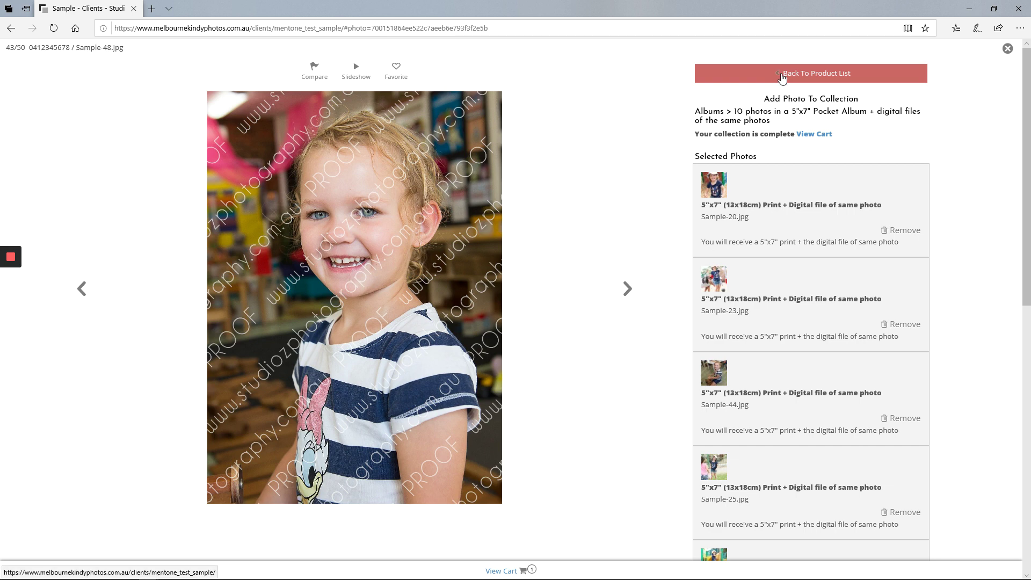
left_click(811, 76)
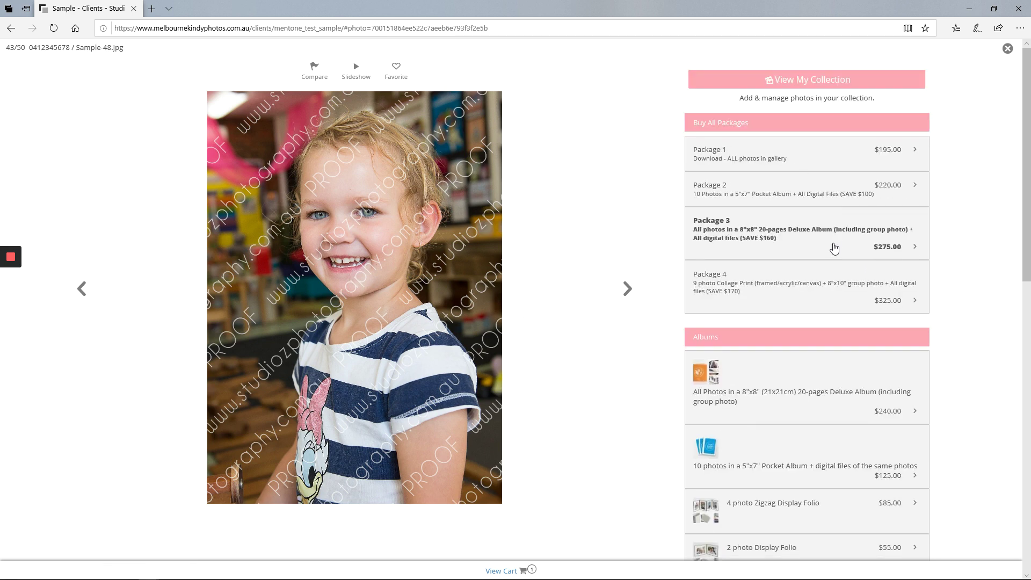
scroll(799, 344, "down", 7)
scroll(800, 344, "down", 5)
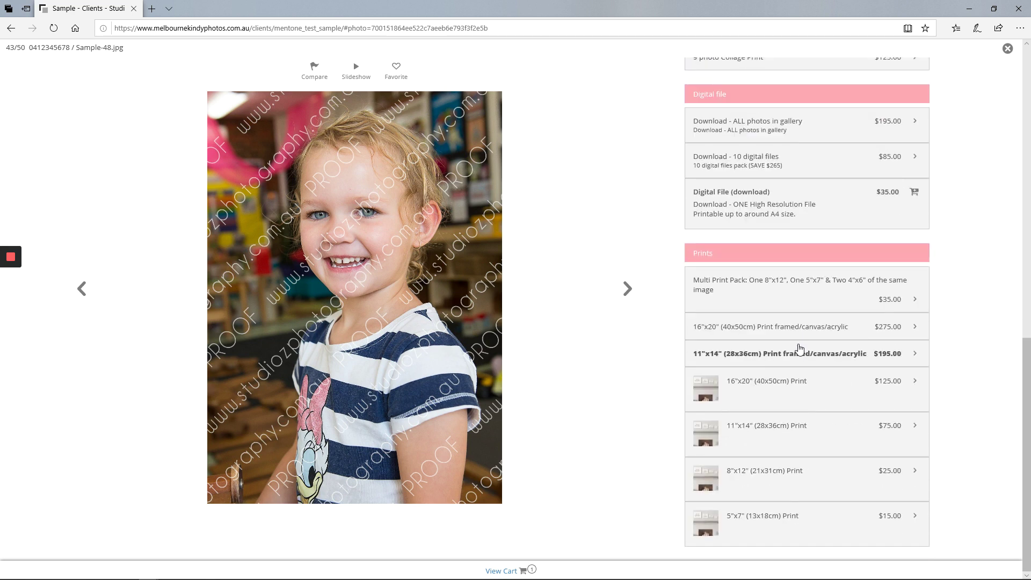
Step: Add one 16"x20" (40x50cm) print of Sample-48 at $125.00 to the cart
left_click(788, 391)
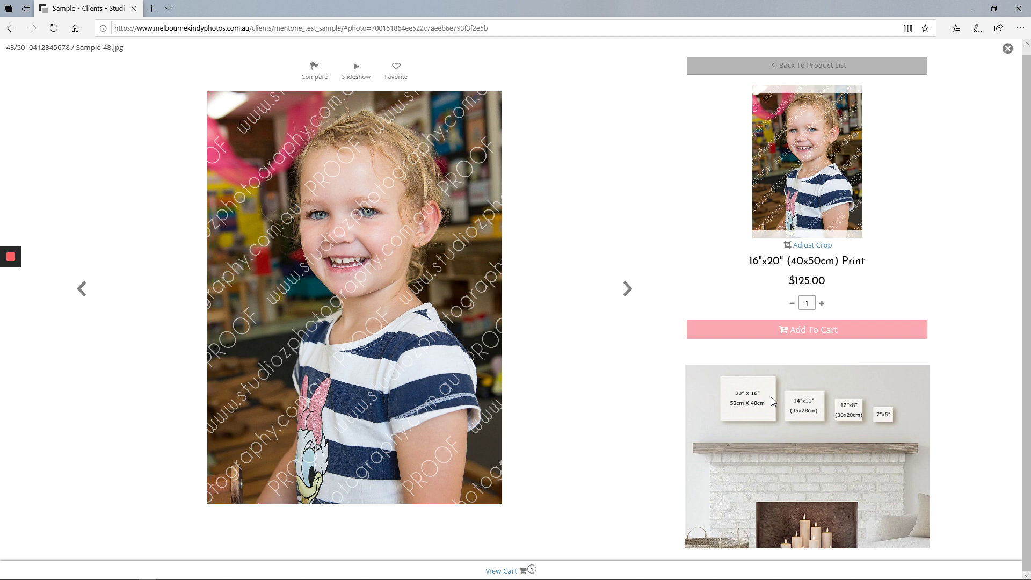
left_click(805, 332)
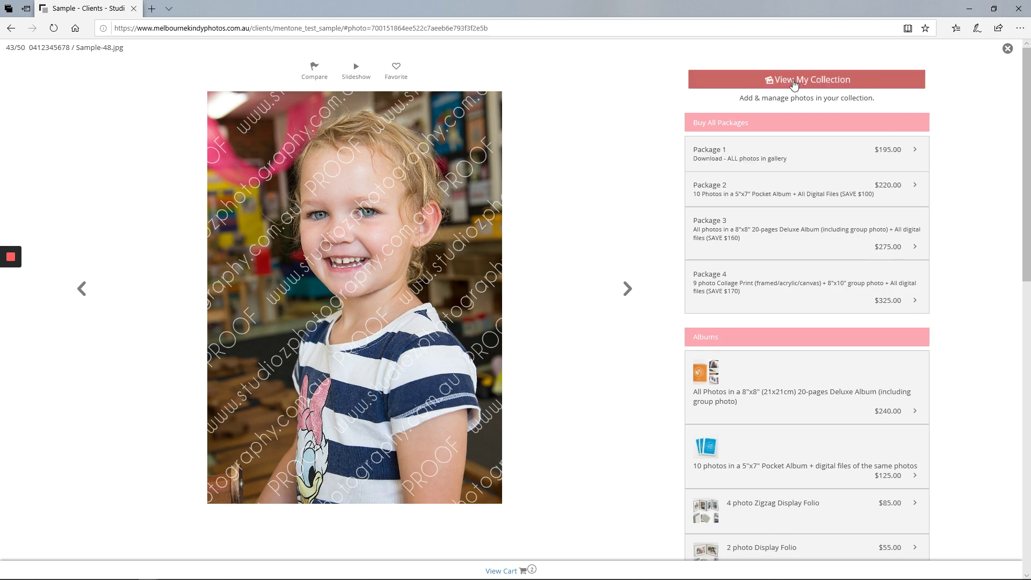
Step: Close the viewer and review the cart's album photos and Sample-48 print, subtotal $250.00
left_click(1007, 48)
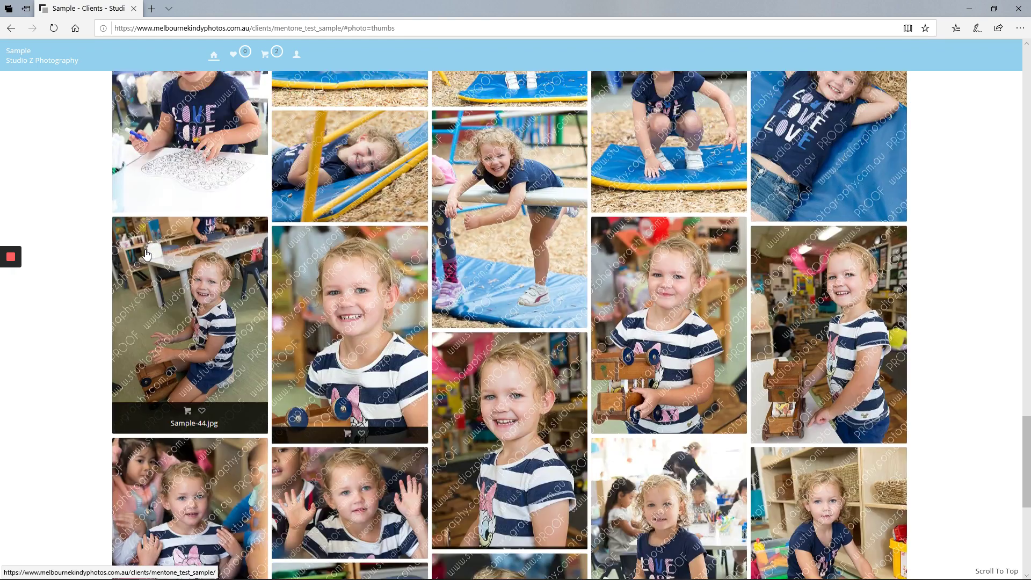
scroll(146, 251, "up", 15)
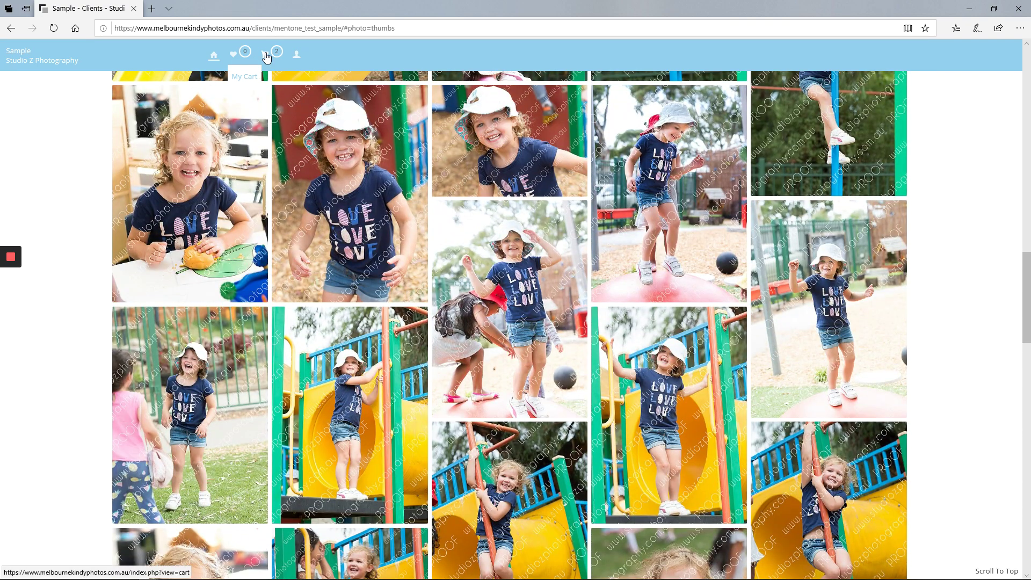
left_click(266, 55)
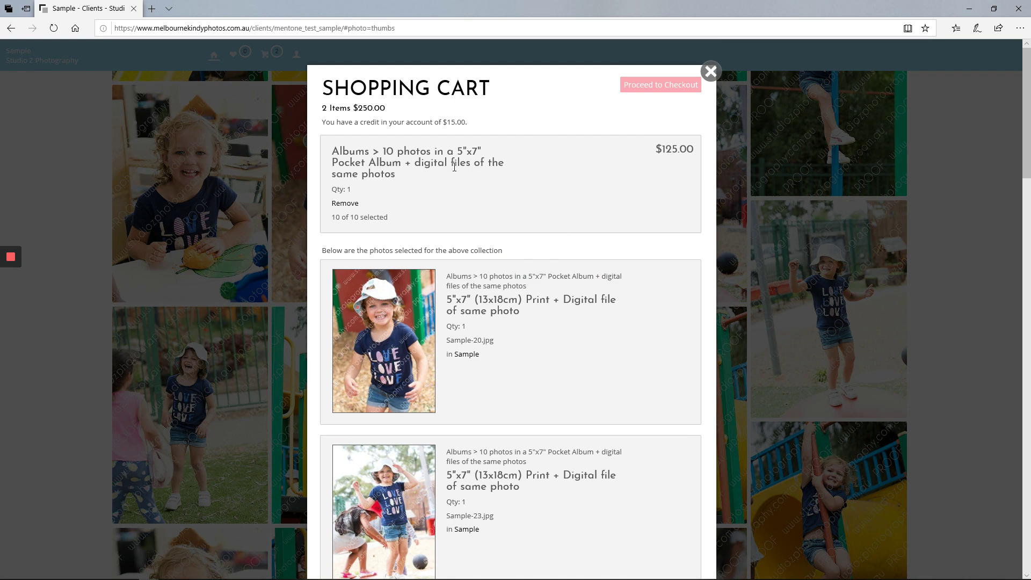
scroll(452, 164, "down", 2)
scroll(454, 167, "up", 2)
scroll(485, 299, "down", 20)
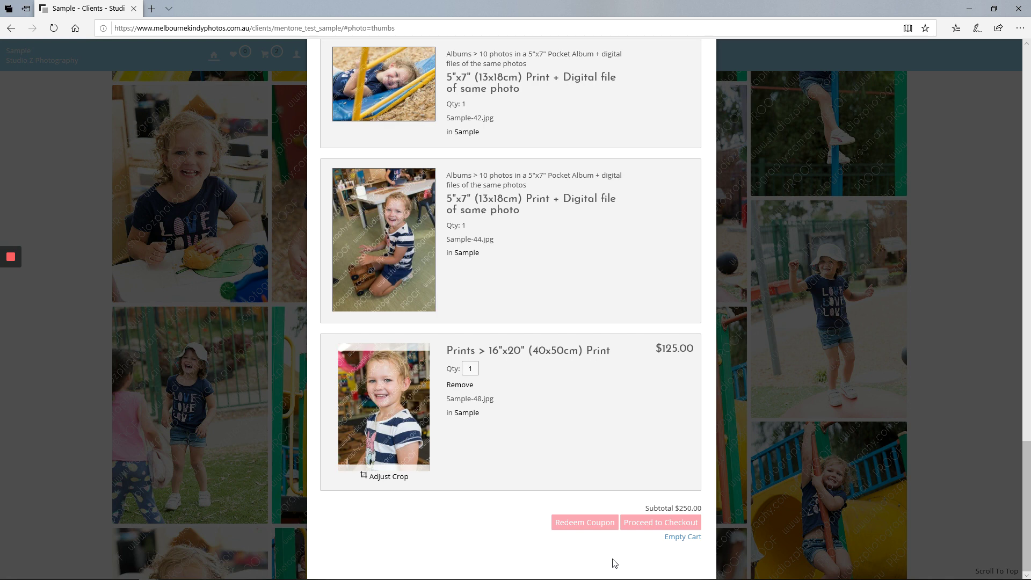
Step: Check out with free Kinder pickup shipping, reaching Payment at $235.00 after the $15.00 credit
left_click(651, 521)
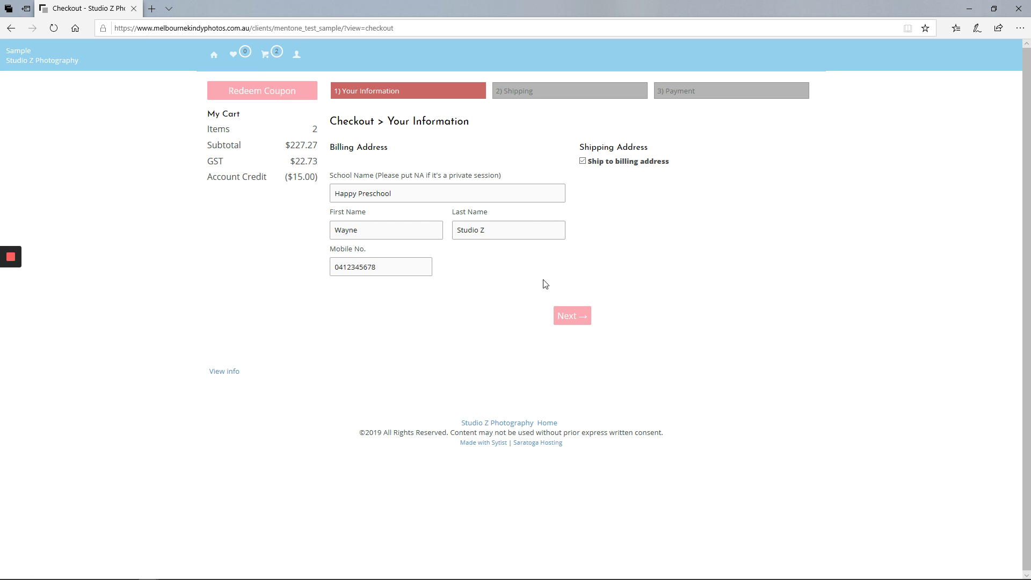
left_click(572, 318)
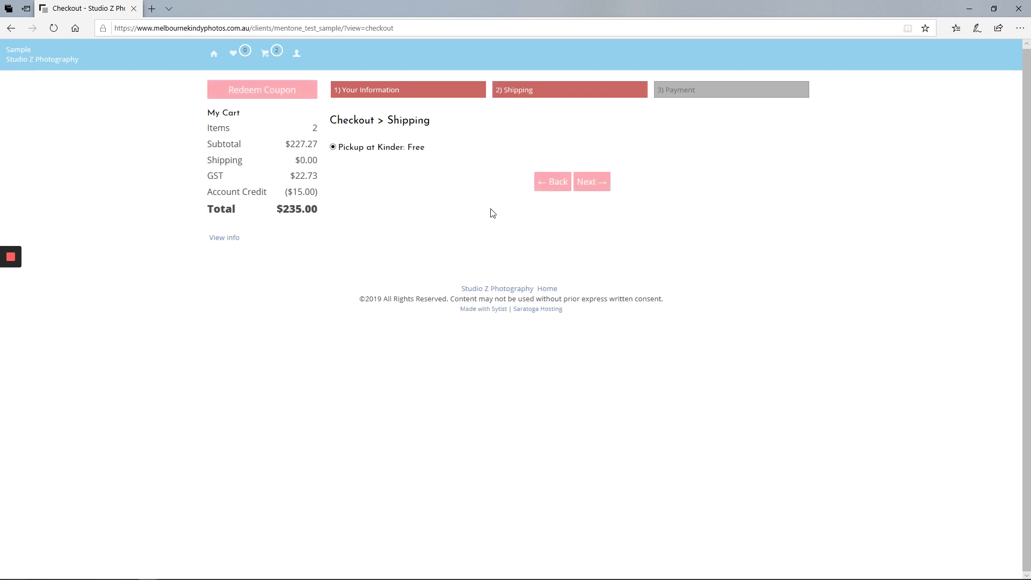
left_click(594, 185)
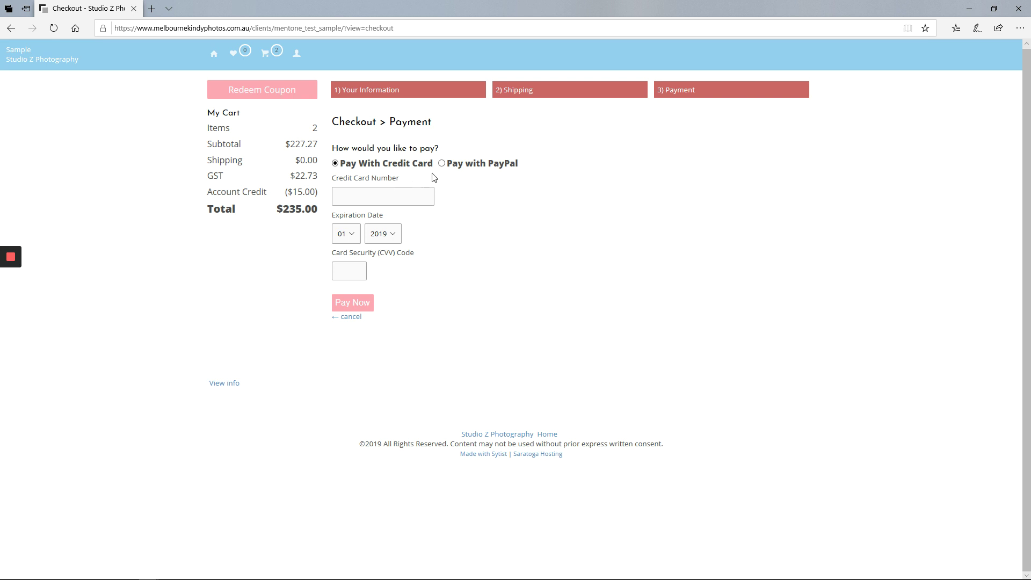
left_click(442, 164)
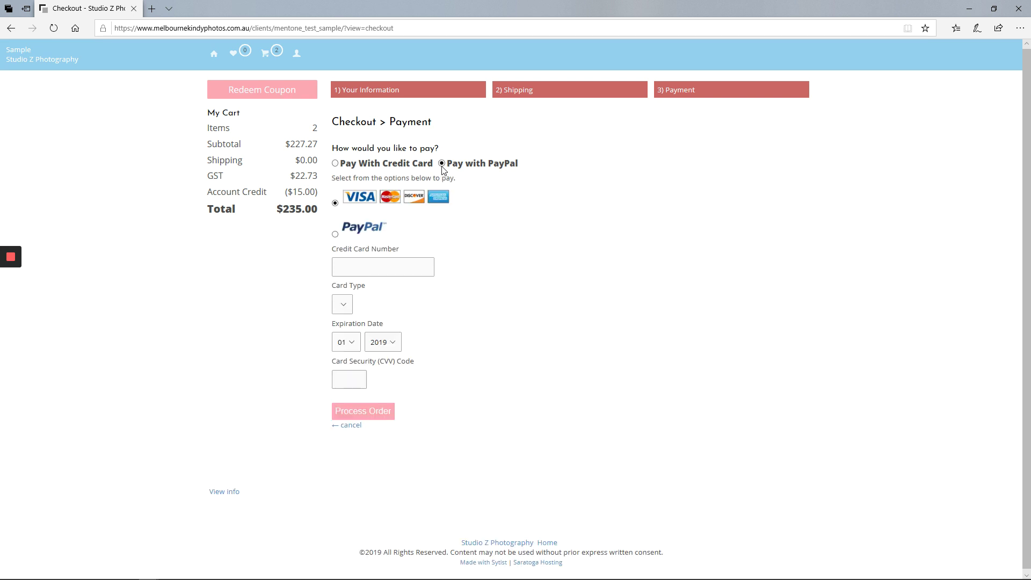
left_click(340, 162)
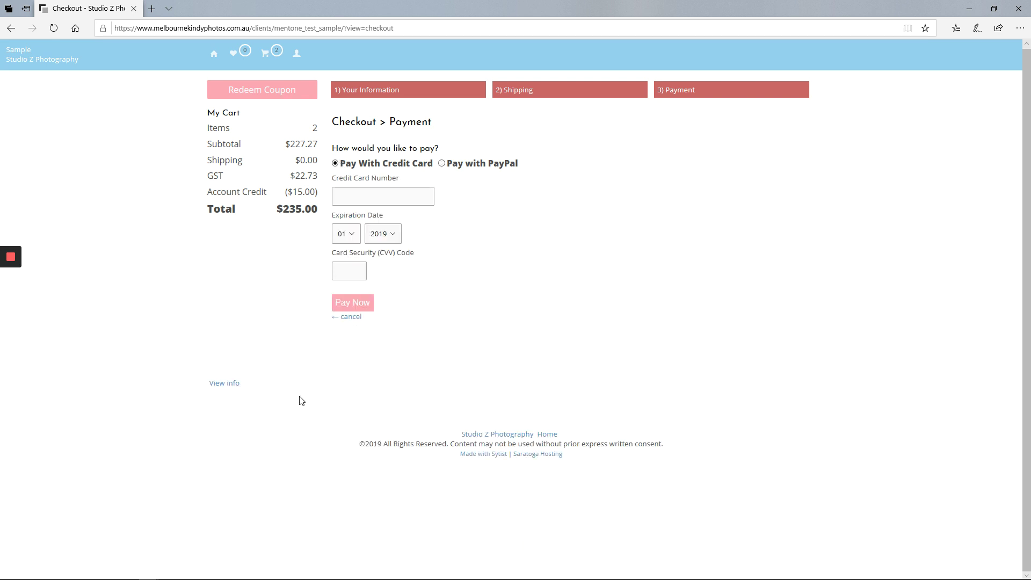